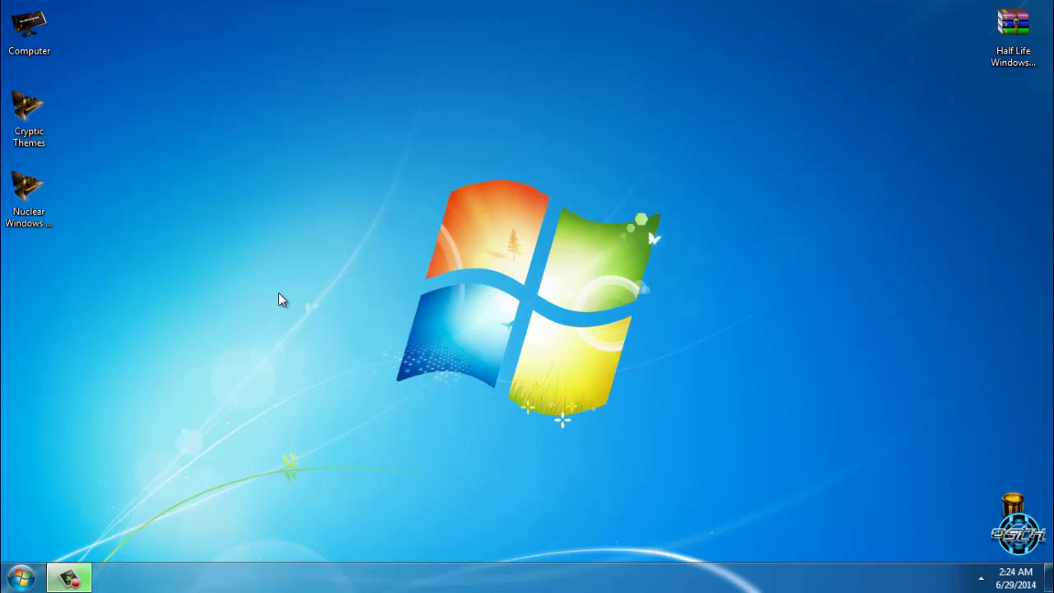
Browse the Nuclear Windows 7 Theme Pack's Themes and Themes Previews folders, then close it
click(46, 132)
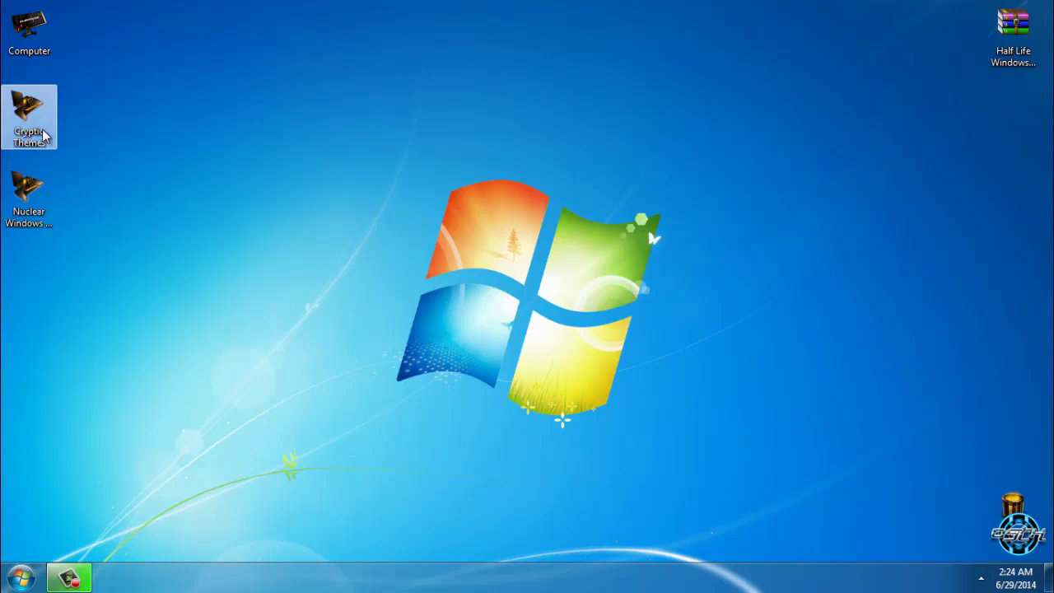
click(44, 212)
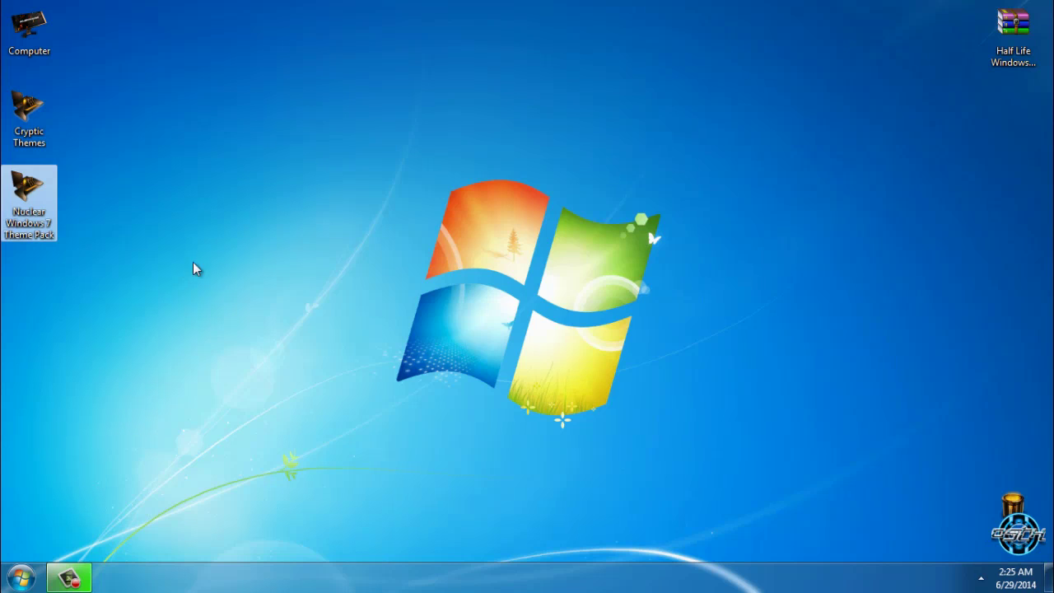
double_click(25, 209)
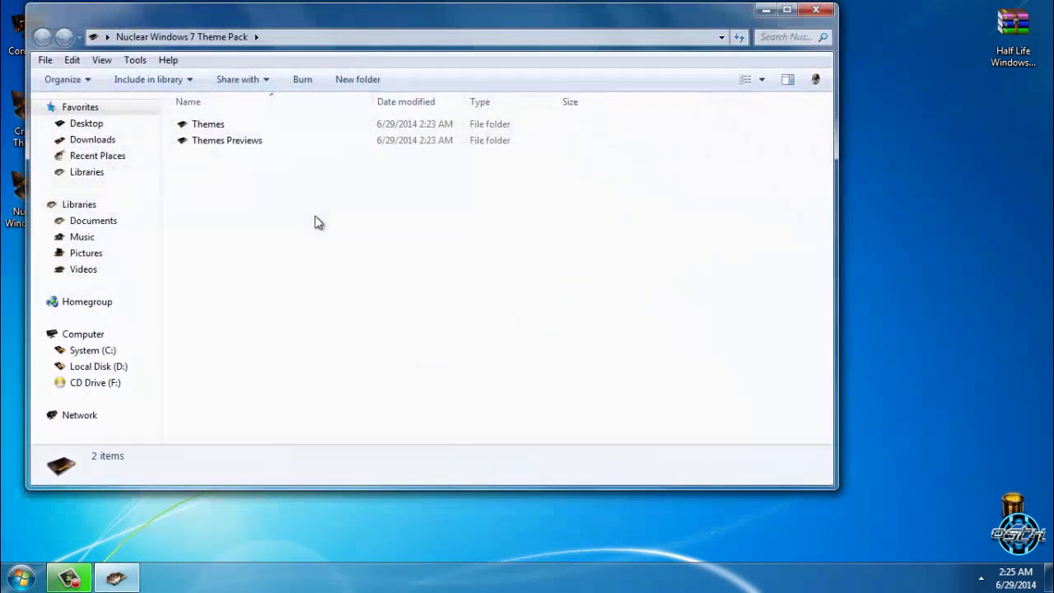
double_click(234, 129)
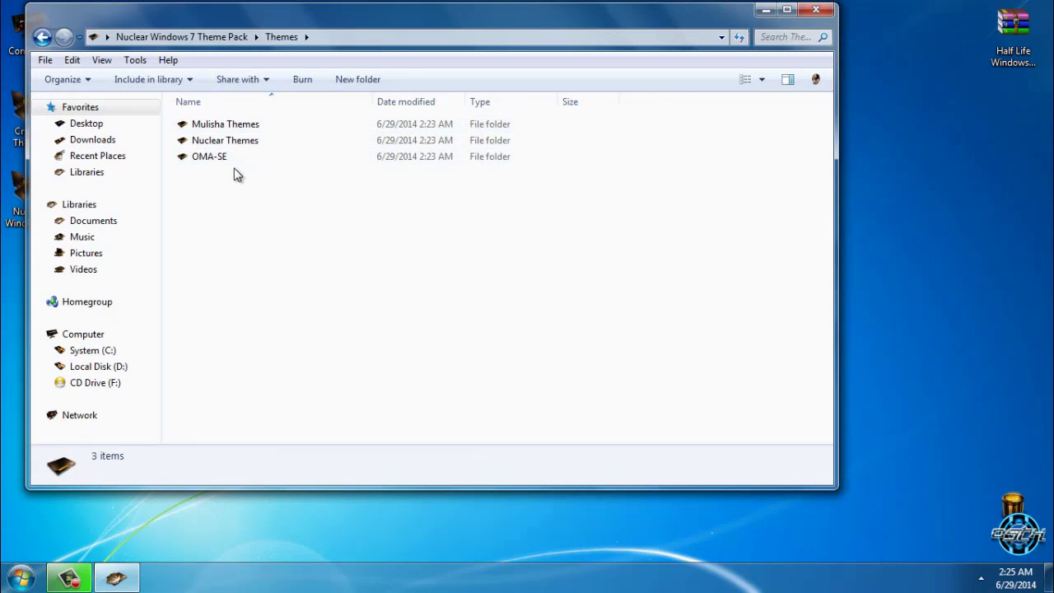
drag(258, 154, 228, 176)
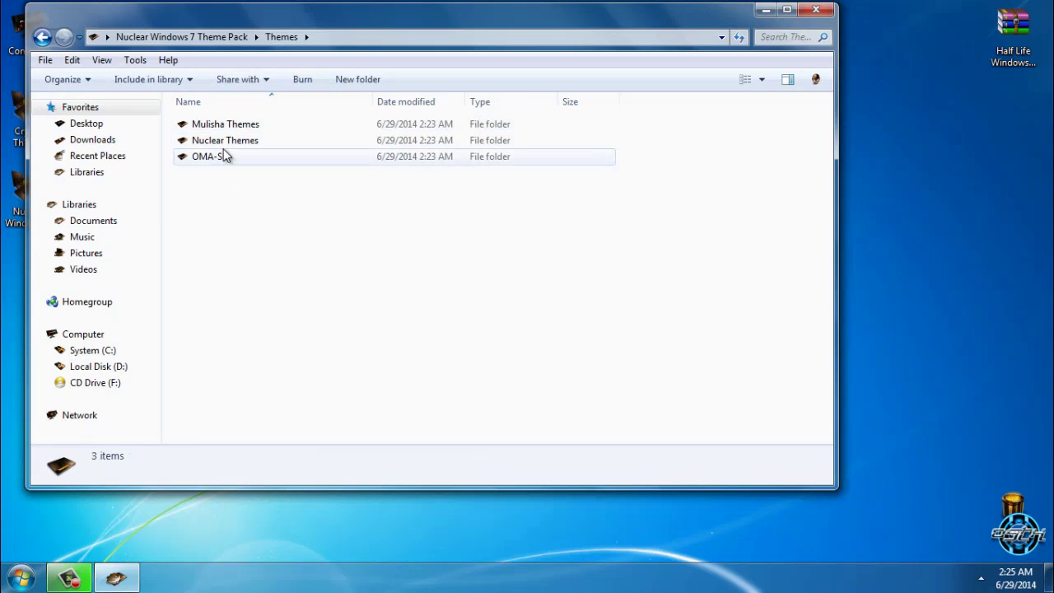
click(254, 158)
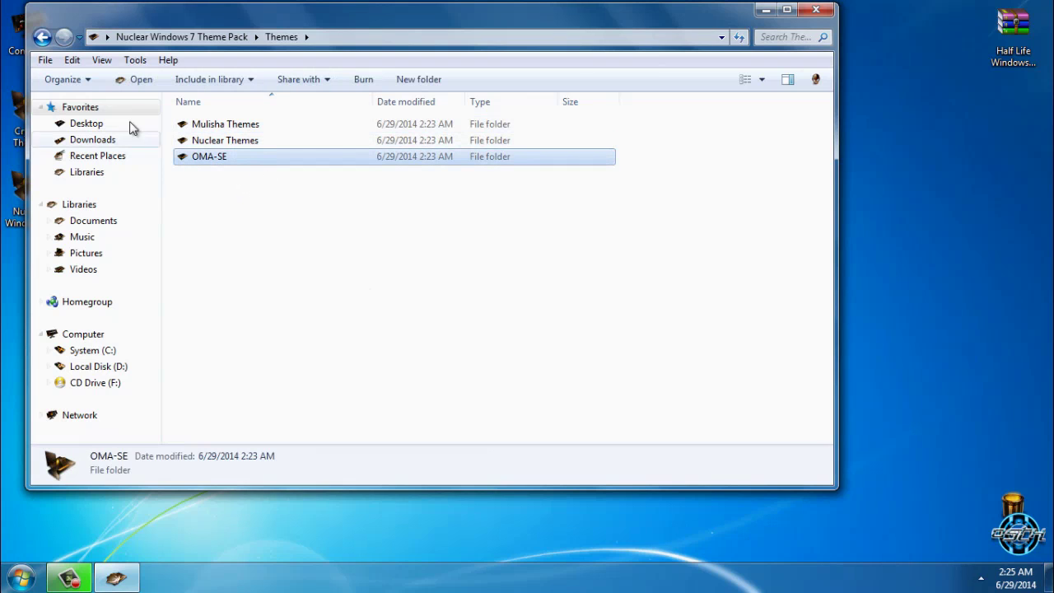
click(42, 36)
double_click(194, 138)
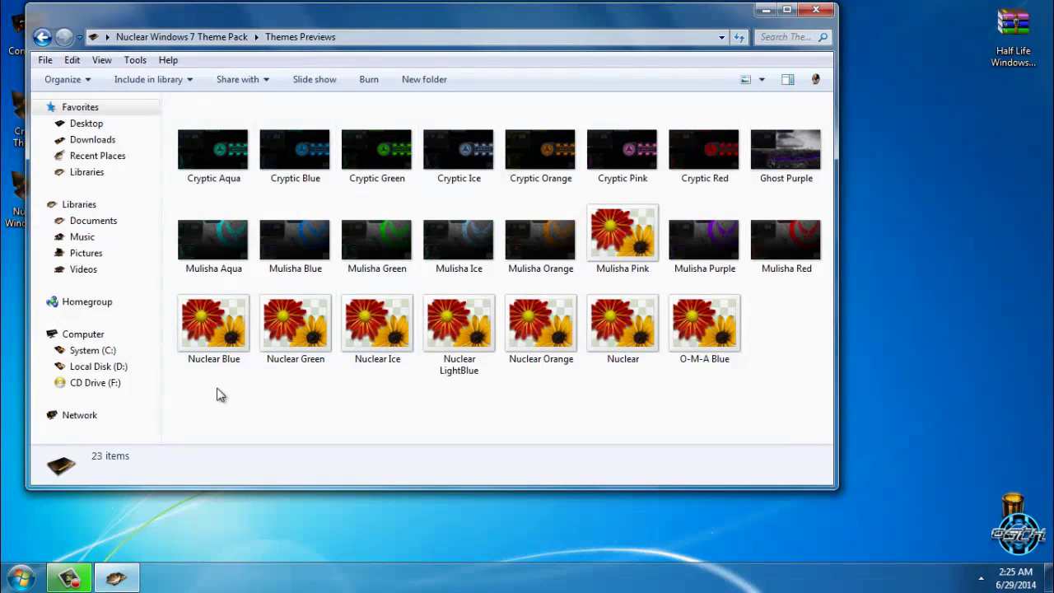
drag(217, 387, 759, 398)
click(815, 10)
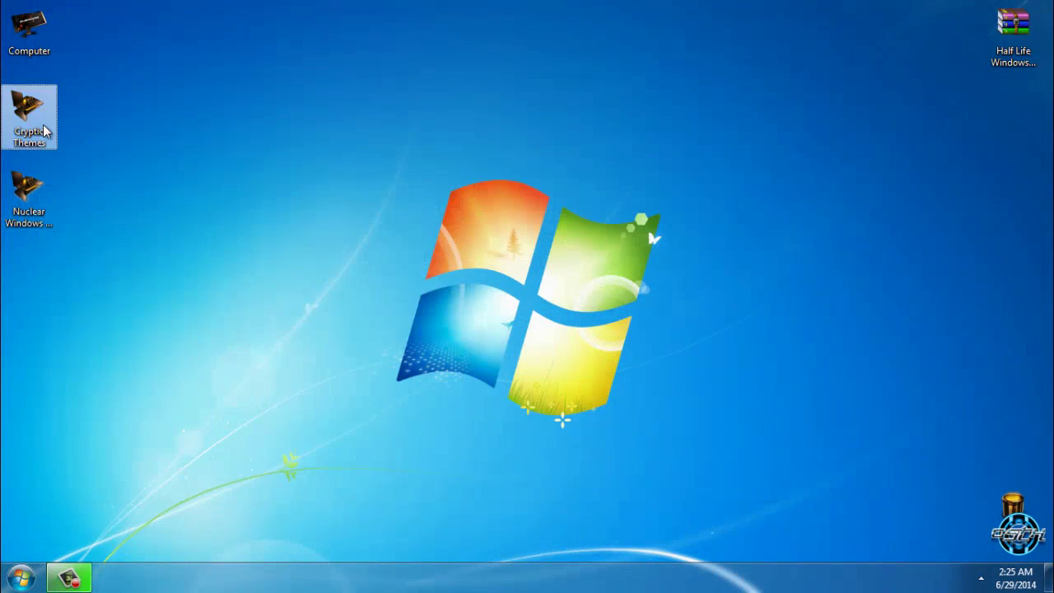
Open the Cryptic Themes folder, look over its colour folders, and move the window aside
double_click(29, 120)
drag(291, 275, 284, 329)
click(263, 160)
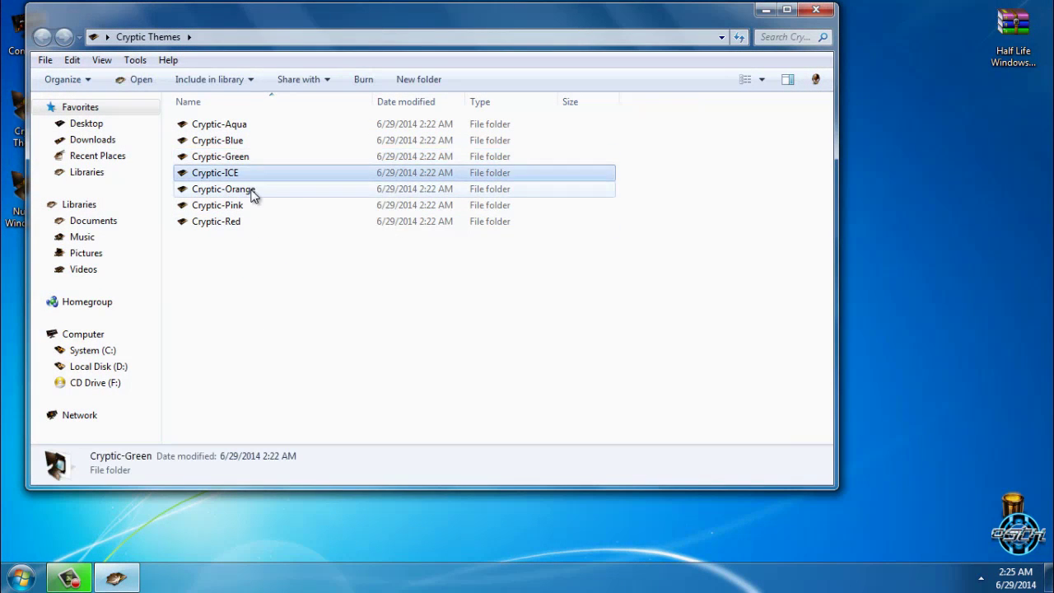
click(252, 191)
click(251, 210)
click(244, 225)
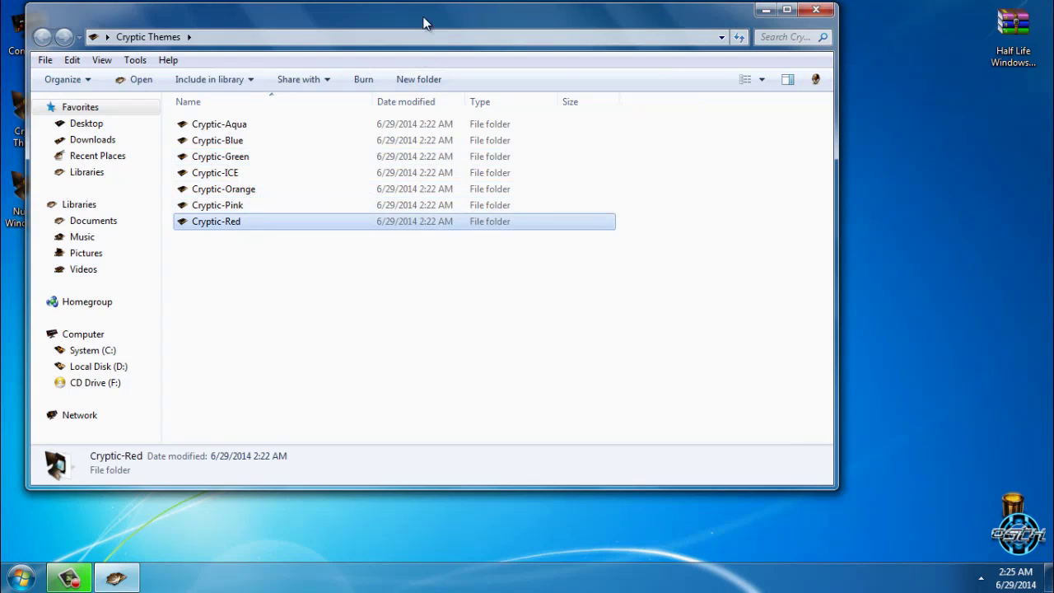
drag(428, 25, 533, 53)
double_click(34, 50)
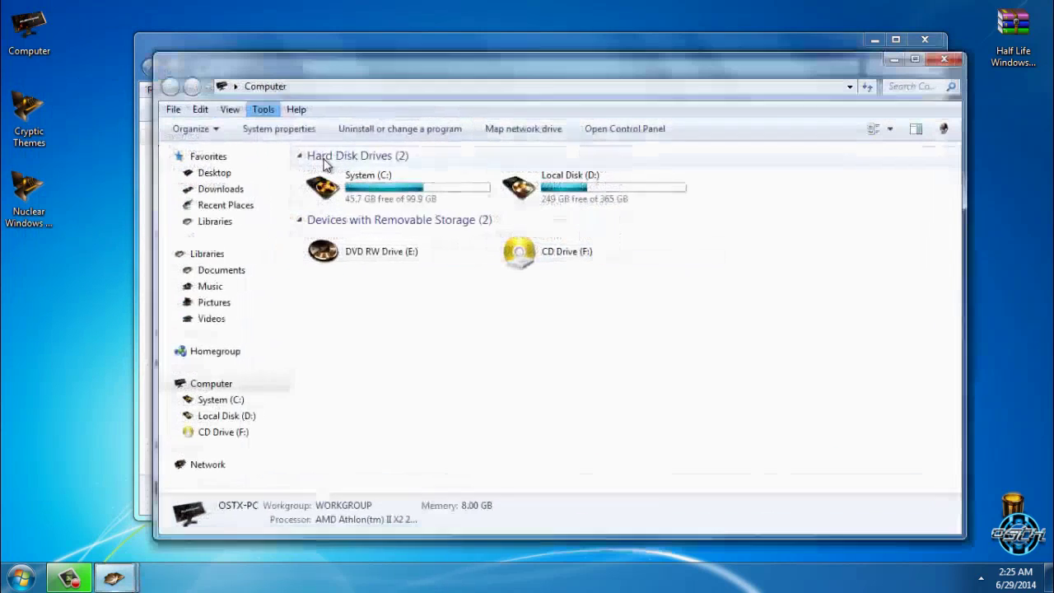
click(942, 60)
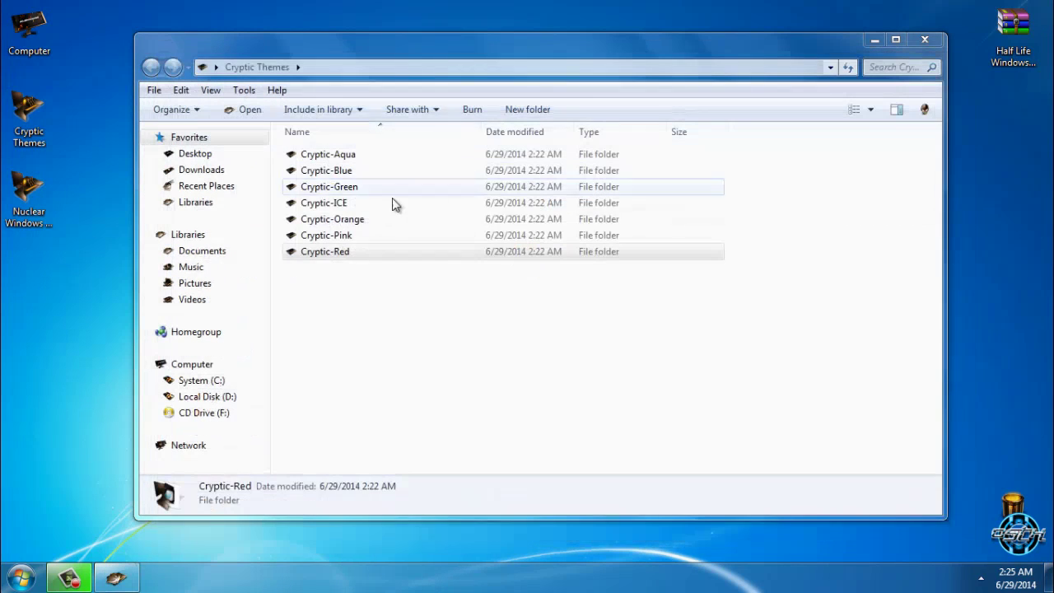
Open Cryptic-Orange and select both its subfolder and its theme file
click(352, 226)
drag(416, 318, 360, 288)
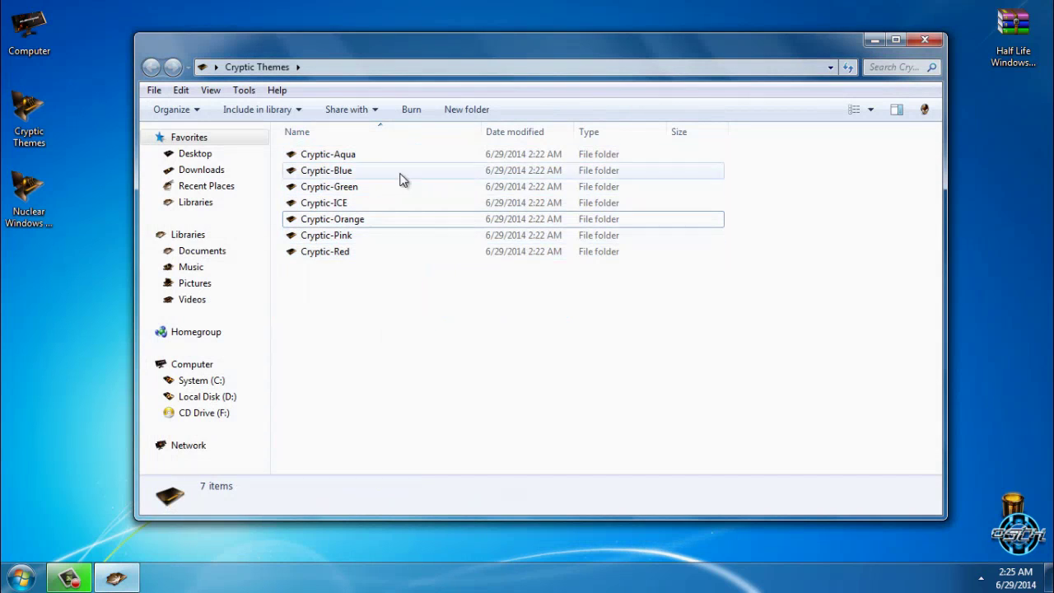
drag(366, 223, 346, 235)
double_click(351, 221)
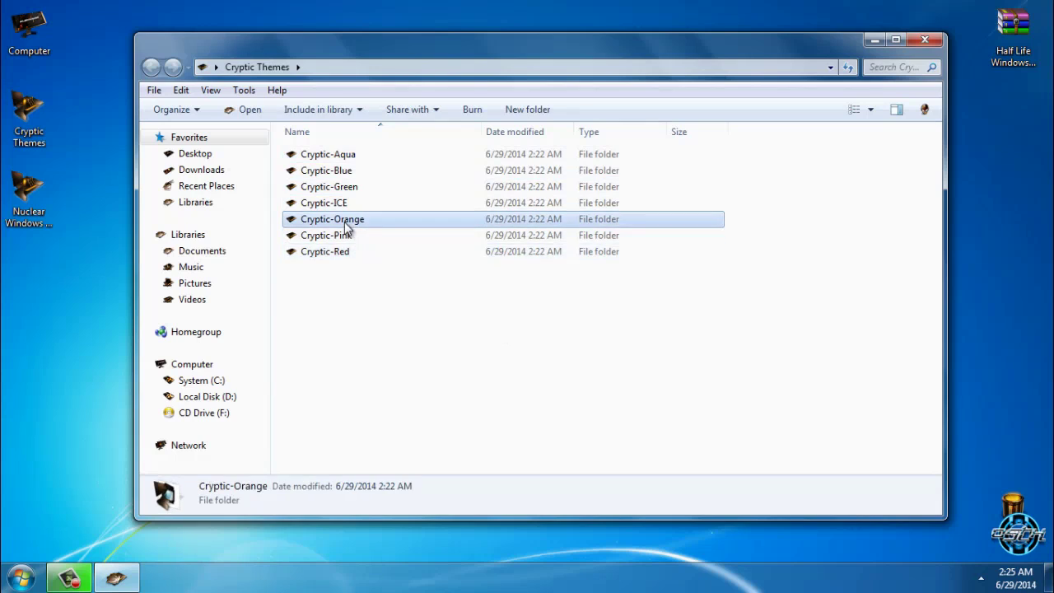
drag(361, 204, 445, 155)
Copy both Cryptic-Orange items and open the System (C:) drive in a maximized window
right_click(444, 155)
click(501, 403)
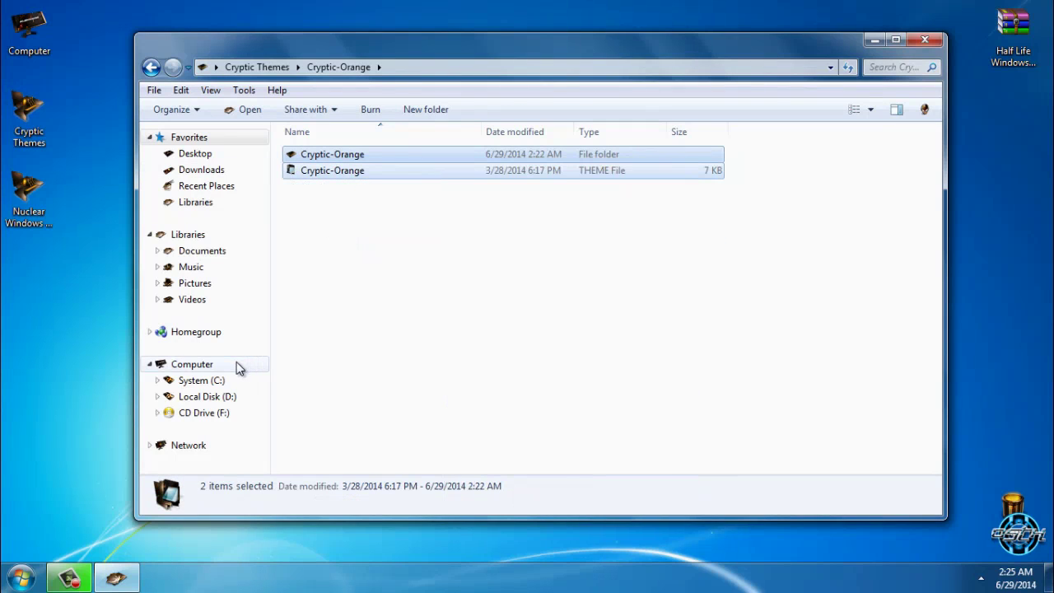
click(236, 364)
double_click(319, 183)
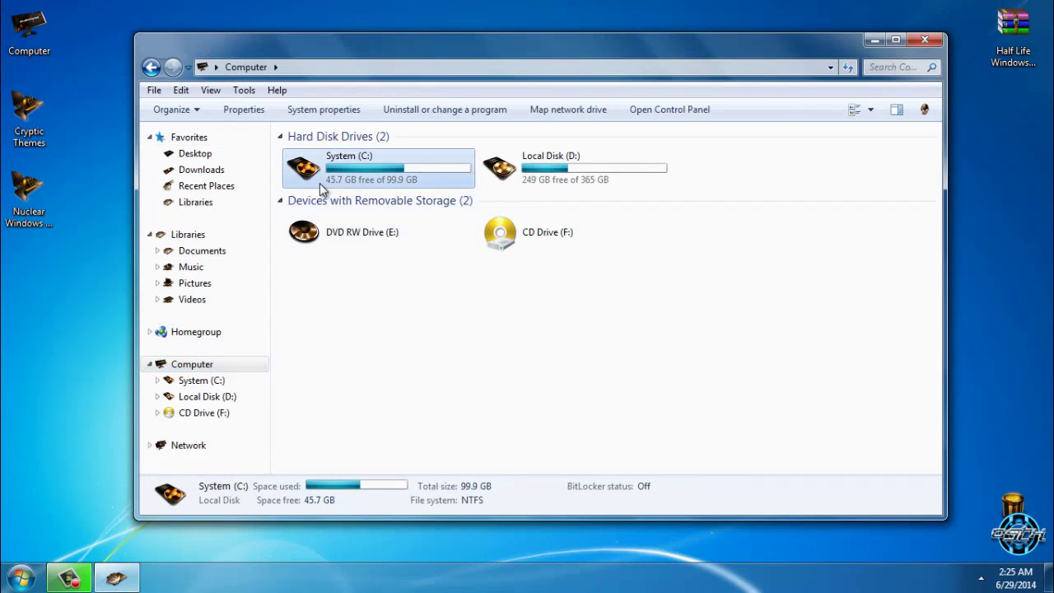
click(894, 40)
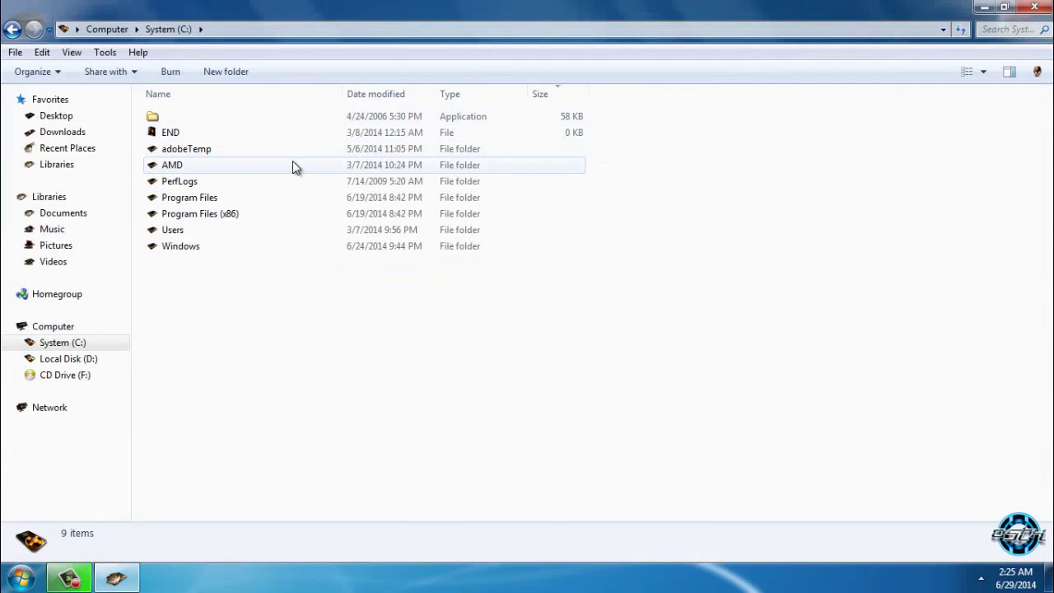
Paste the Cryptic-Orange items into C:\Windows\Resources\Themes and close Explorer
double_click(221, 249)
double_click(525, 230)
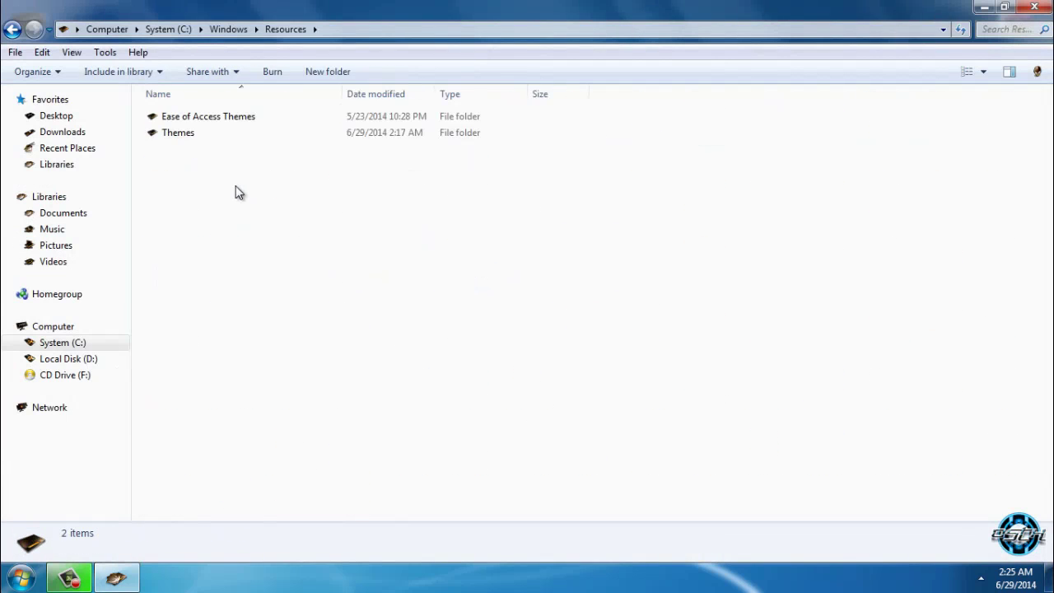
click(215, 138)
double_click(216, 139)
right_click(737, 223)
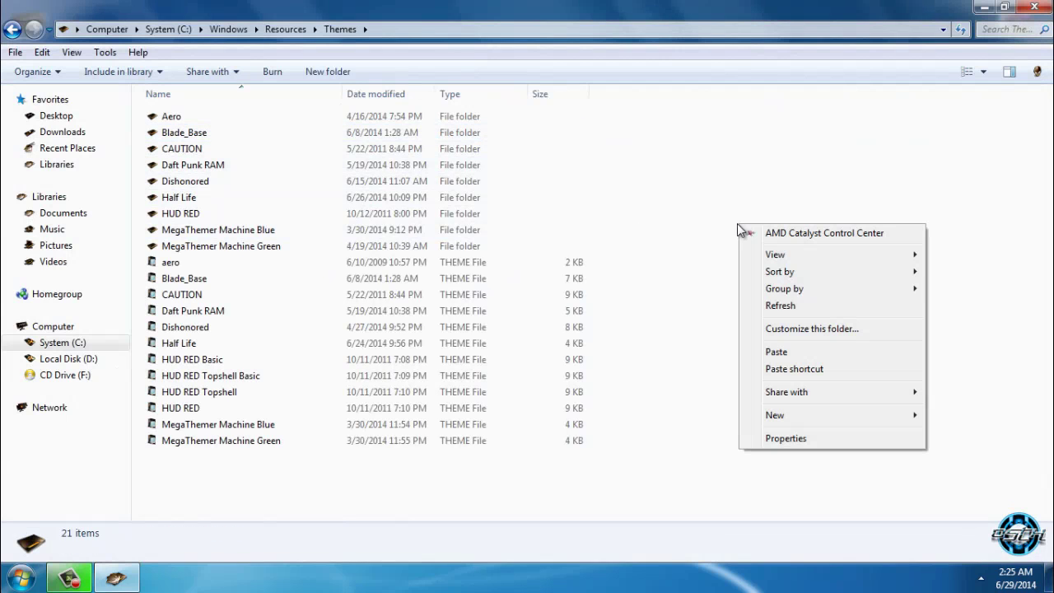
click(764, 355)
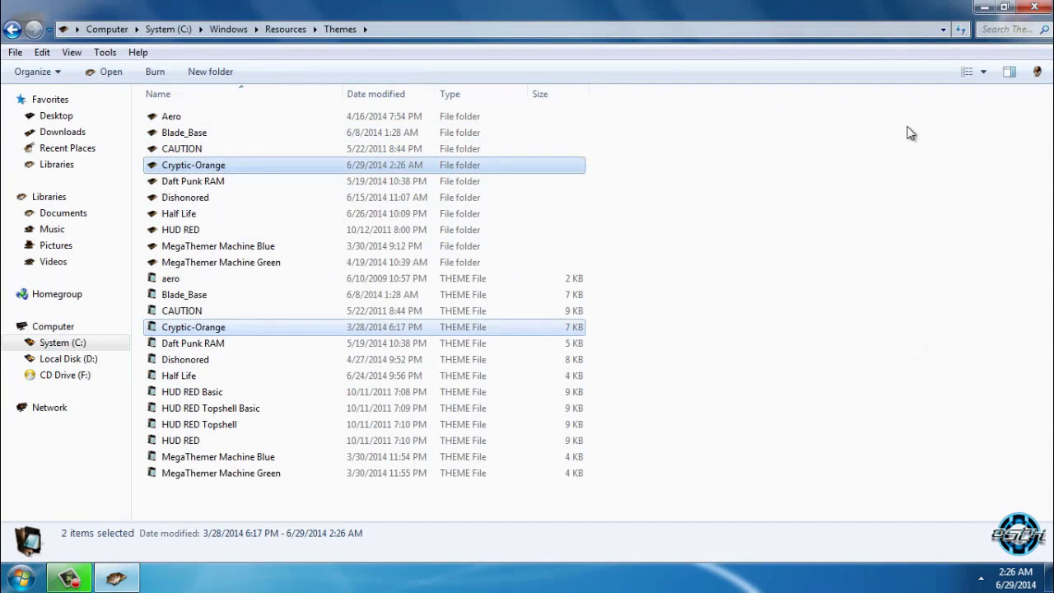
click(1042, 7)
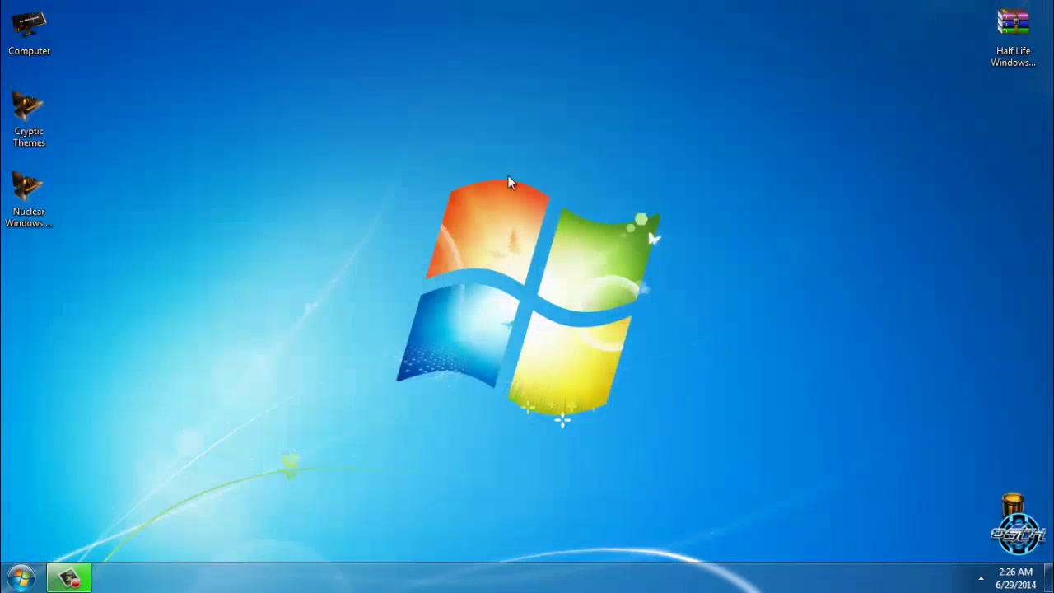
Apply the Cryptic-Orange theme from Personalization's installed themes and close the window
right_click(267, 210)
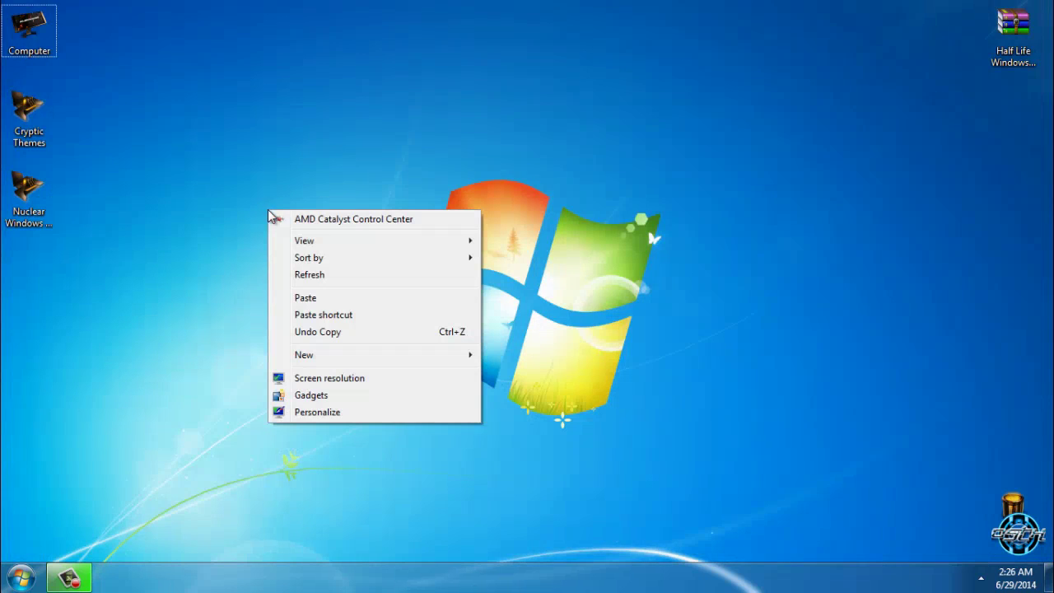
click(312, 414)
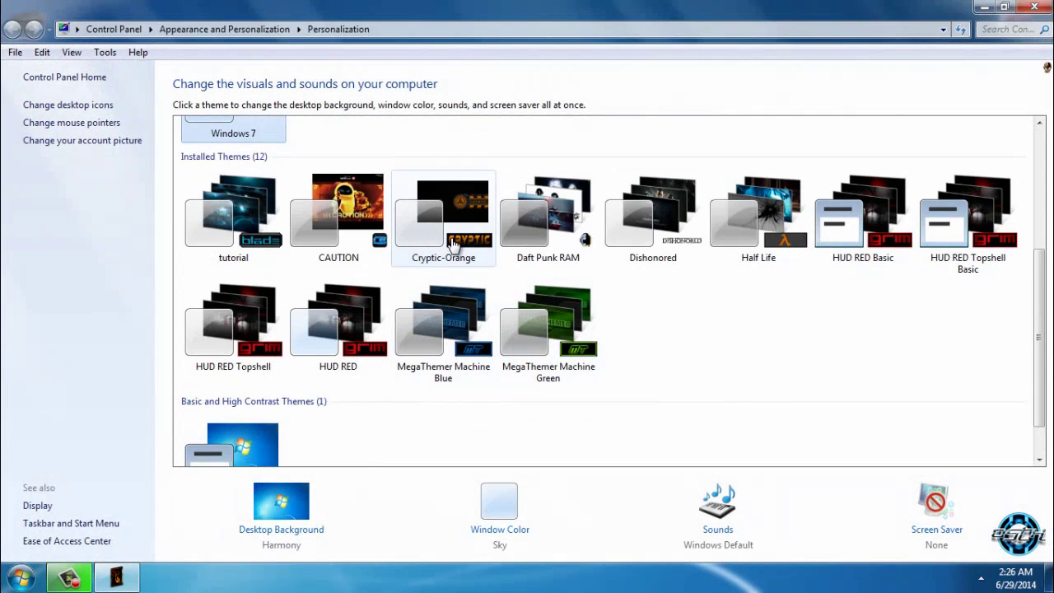
click(452, 243)
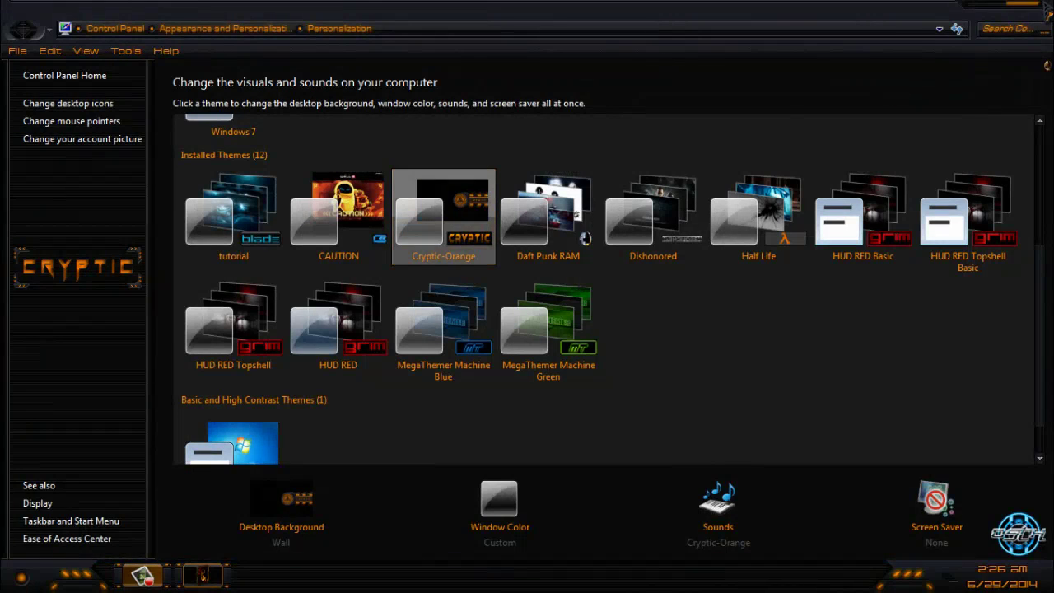
click(1044, 8)
Refresh the desktop, then open, resize, maximize and close the Computer window
right_click(363, 169)
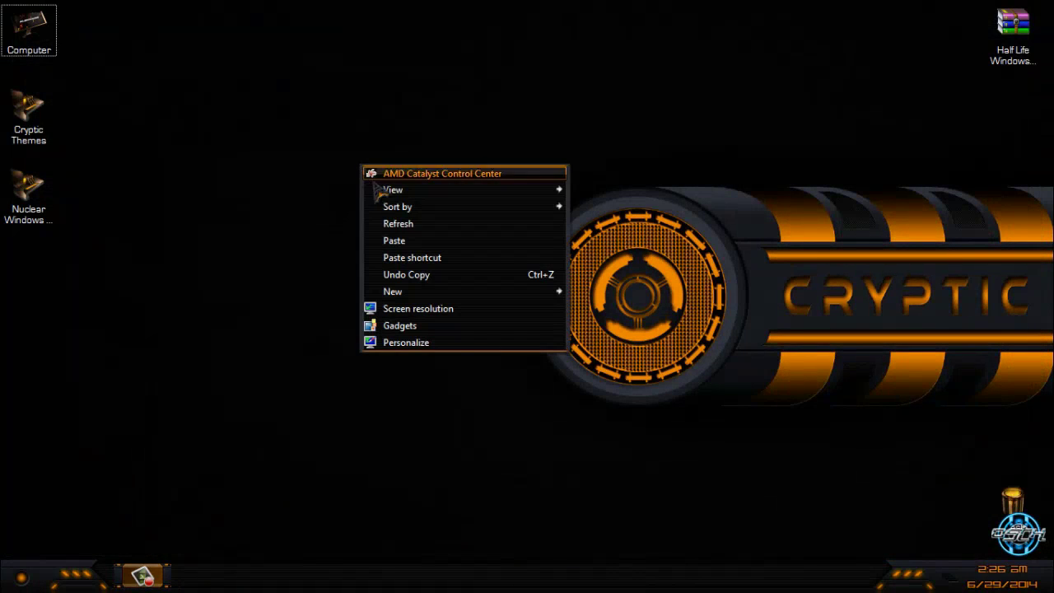
click(403, 230)
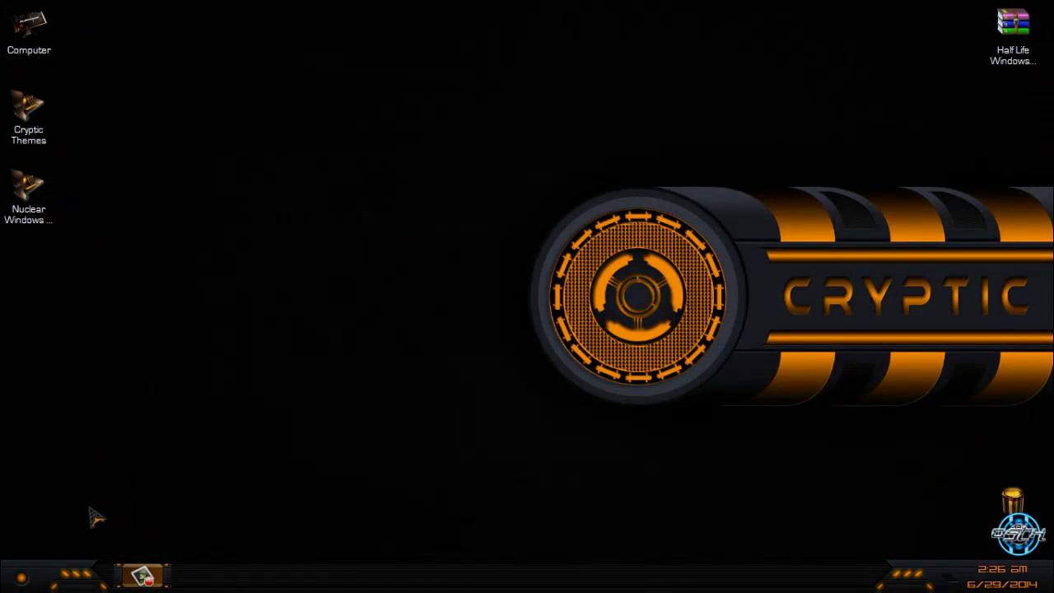
click(22, 578)
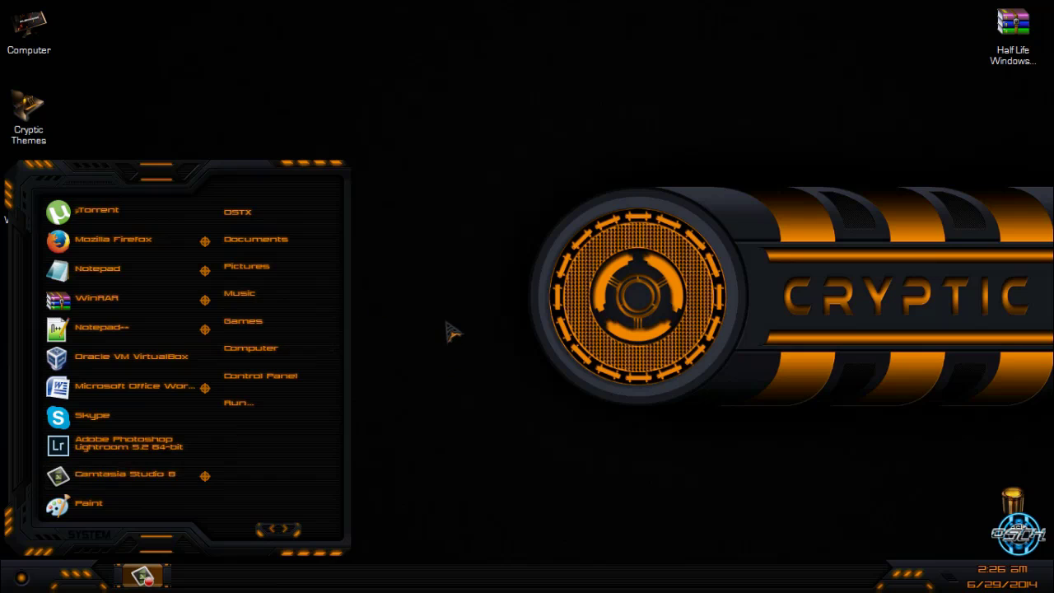
click(449, 331)
double_click(41, 46)
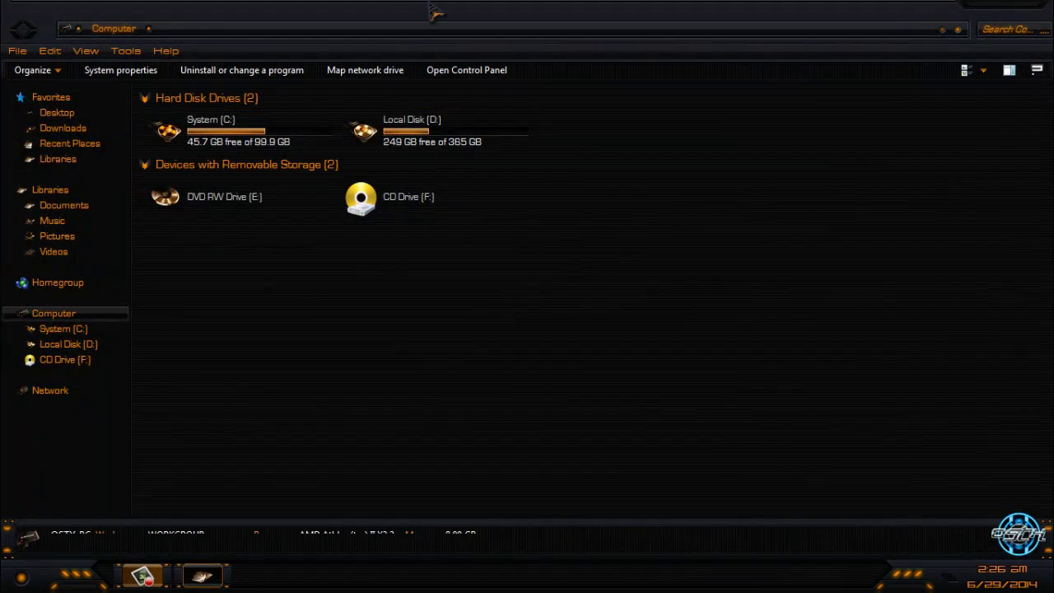
drag(436, 10, 556, 54)
double_click(848, 50)
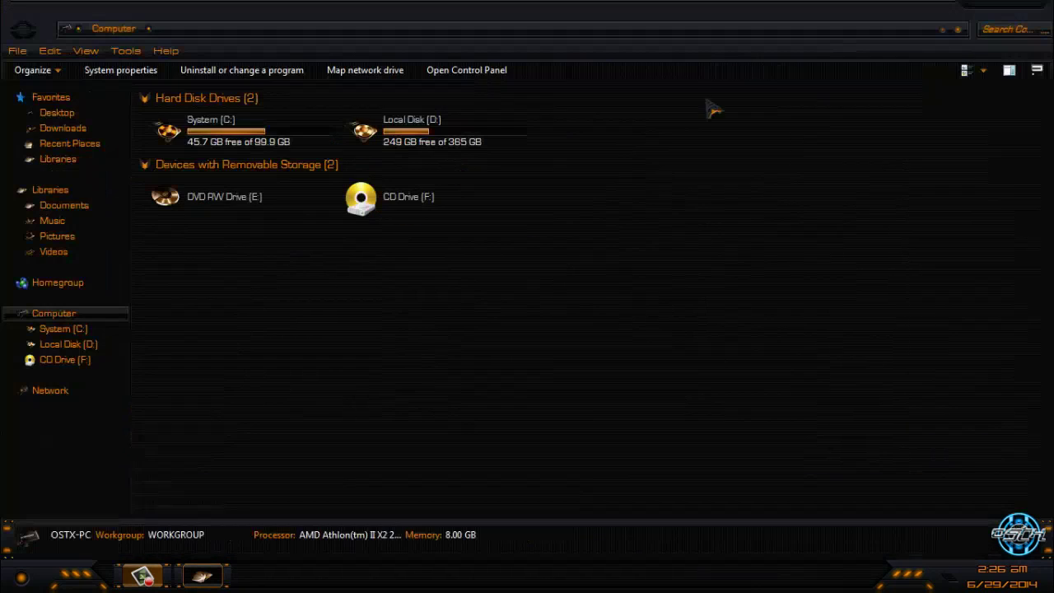
click(1038, 10)
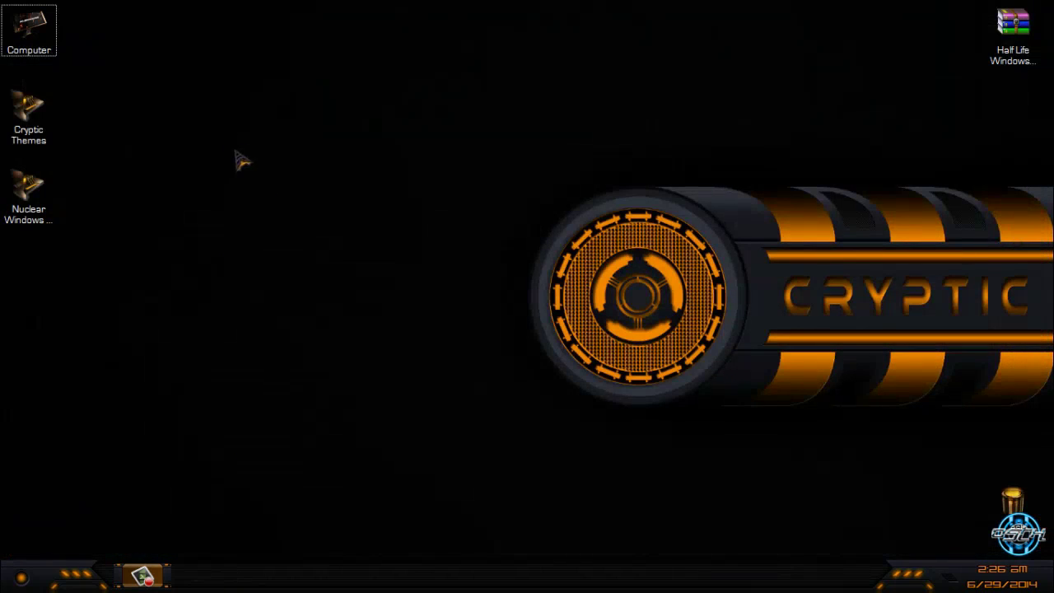
Refresh the desktop again, show the hidden tray icons, and reopen then close Computer with Win+E
right_click(229, 141)
click(268, 202)
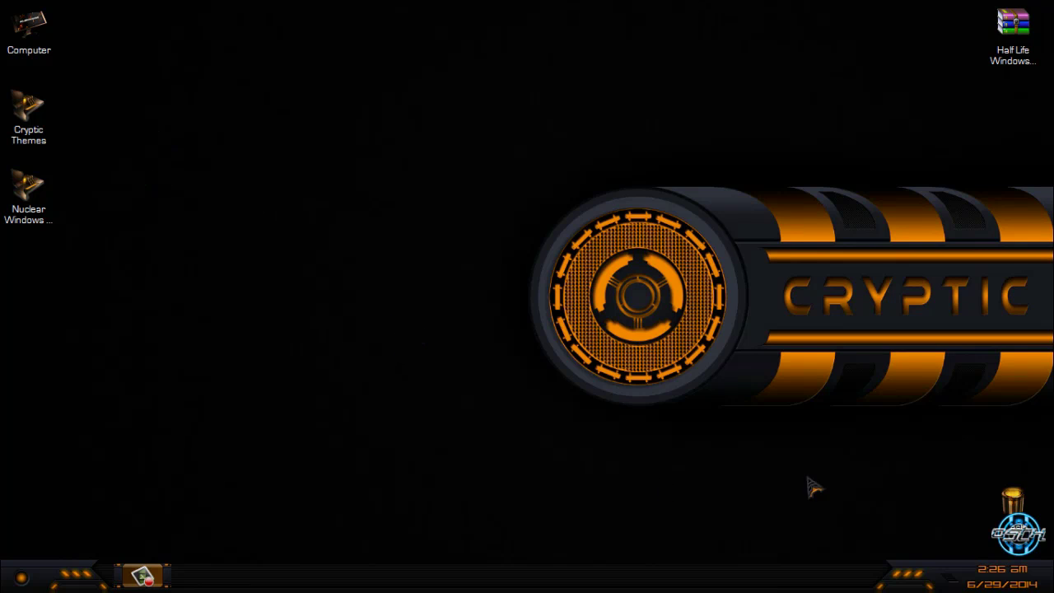
click(954, 578)
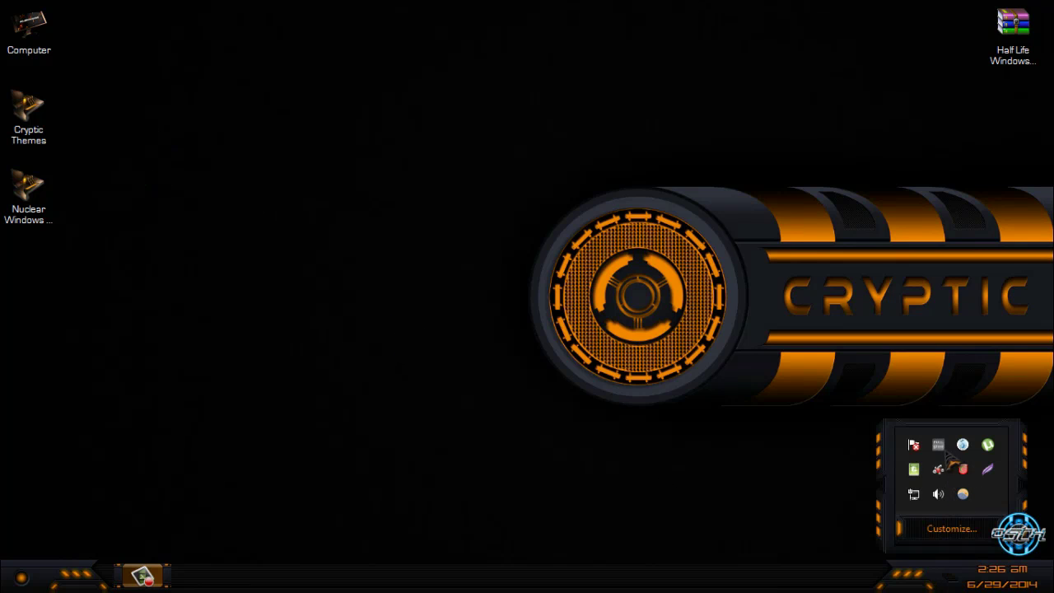
key(super+e)
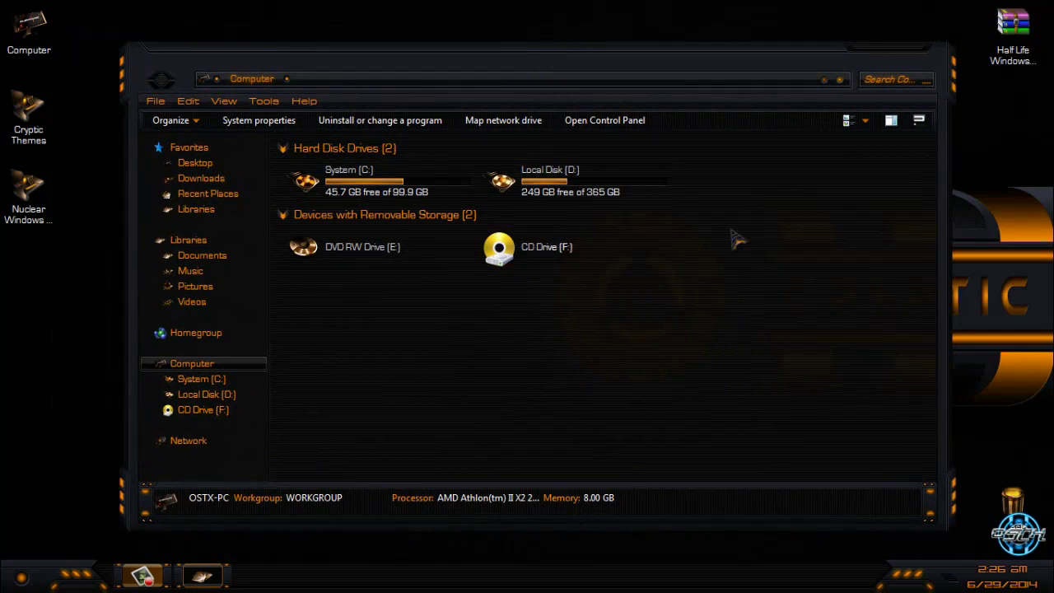
drag(772, 70, 745, 67)
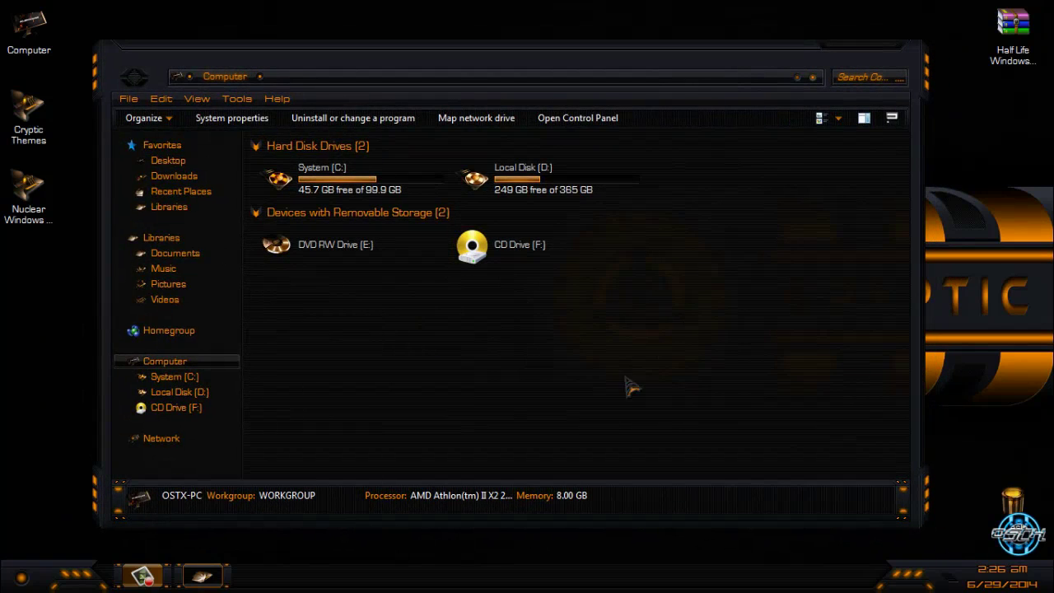
click(892, 59)
Open System properties from the Computer entry in the Start menu
key(super)
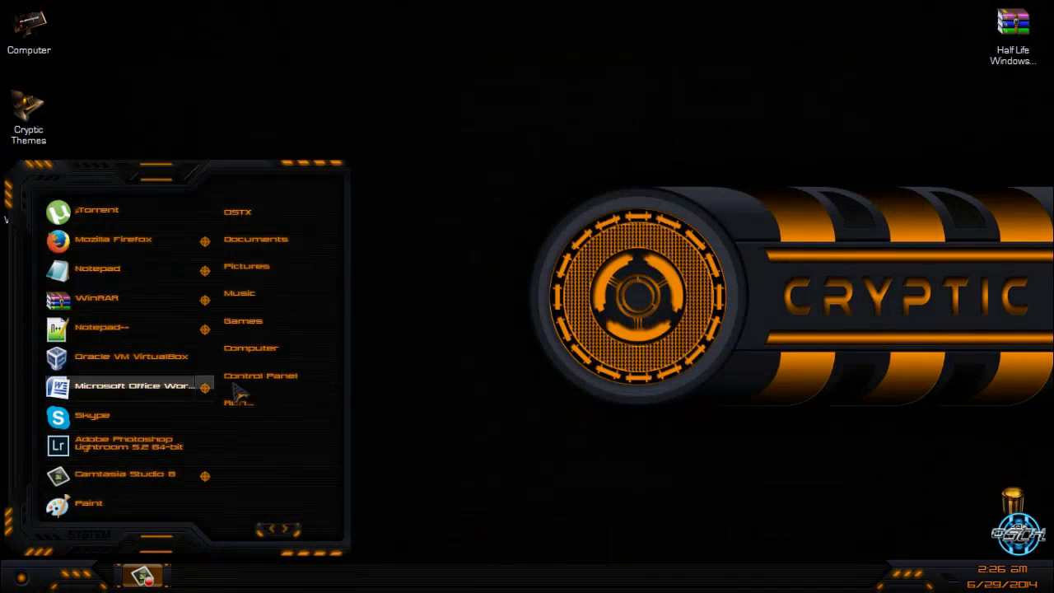
right_click(294, 349)
click(337, 461)
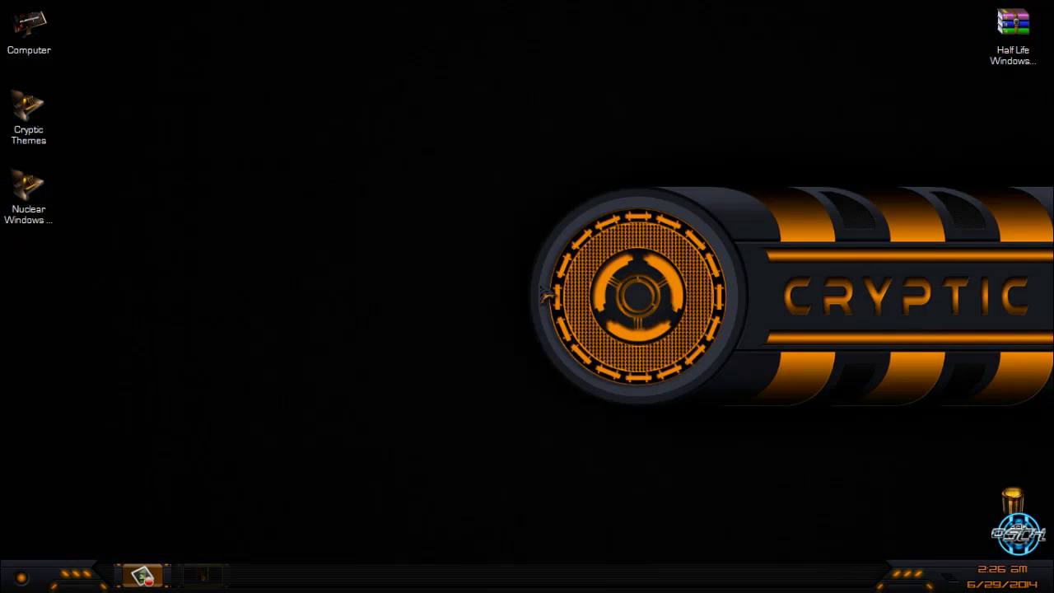
Resize and close the System window, then open and close the Computer window
drag(550, 13, 537, 105)
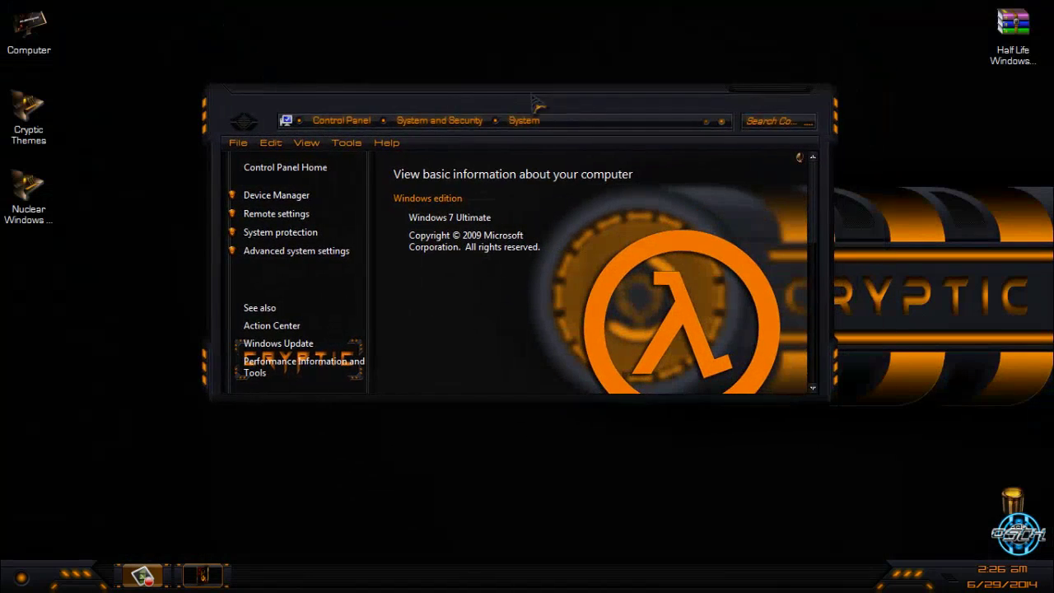
click(768, 93)
click(1029, 10)
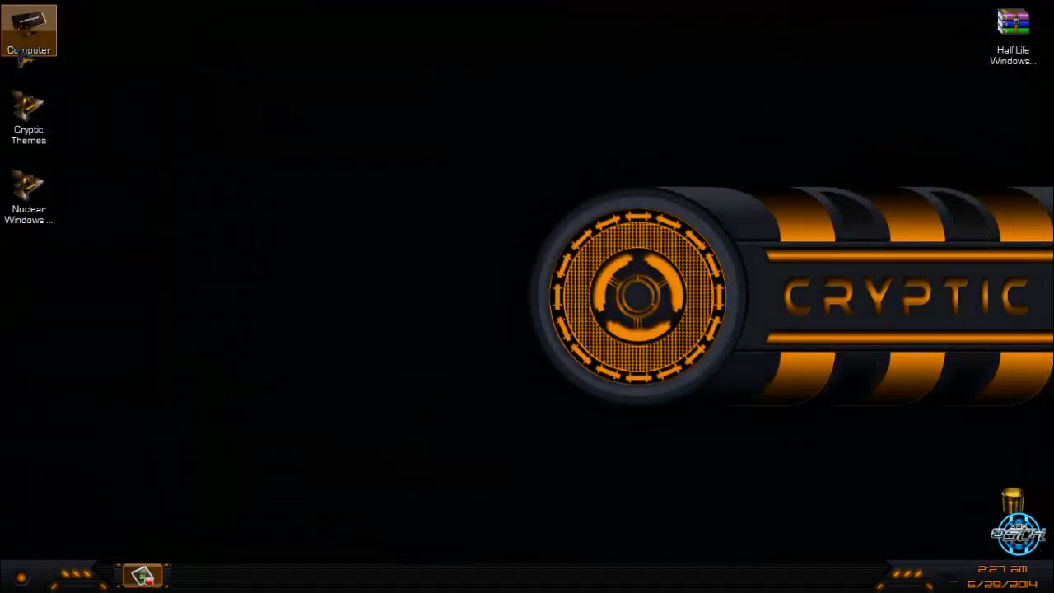
double_click(25, 55)
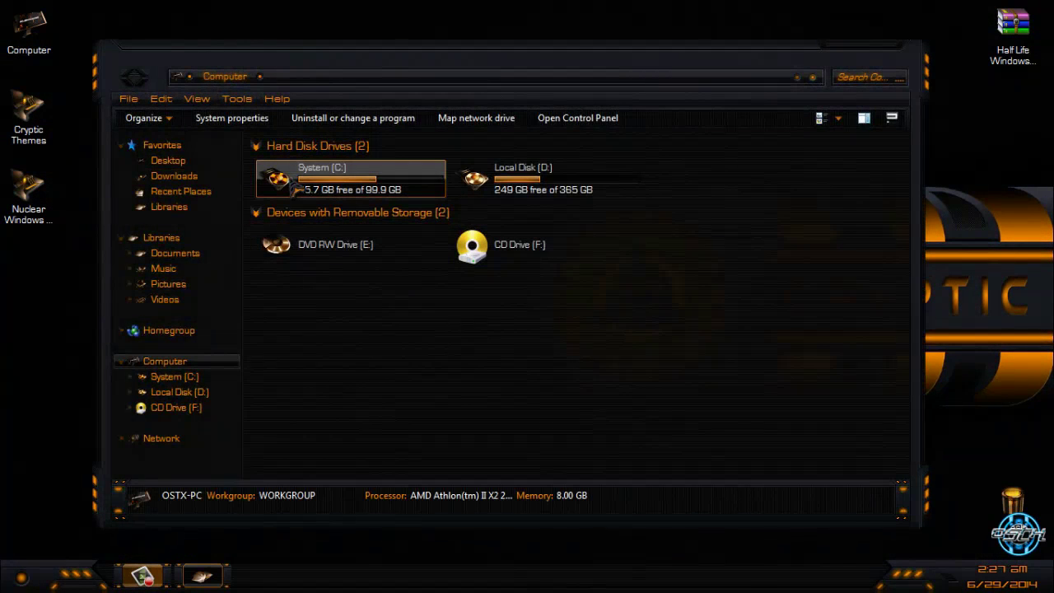
click(904, 53)
Open Cryptic Themes, browse into the Cryptic-Red folder and its subfolder, then close Explorer
double_click(58, 123)
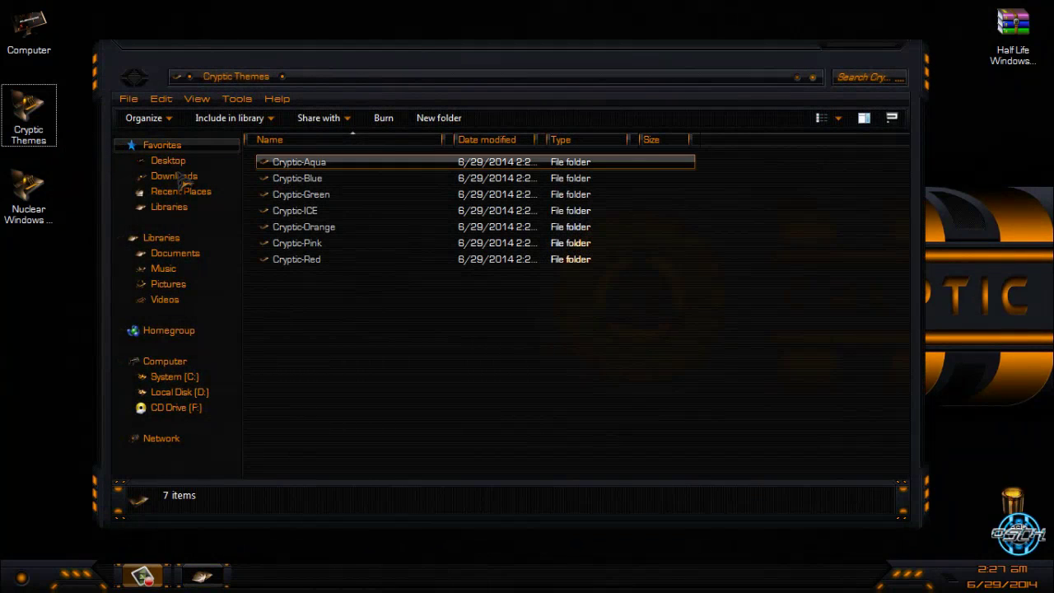
click(306, 179)
drag(423, 301, 317, 329)
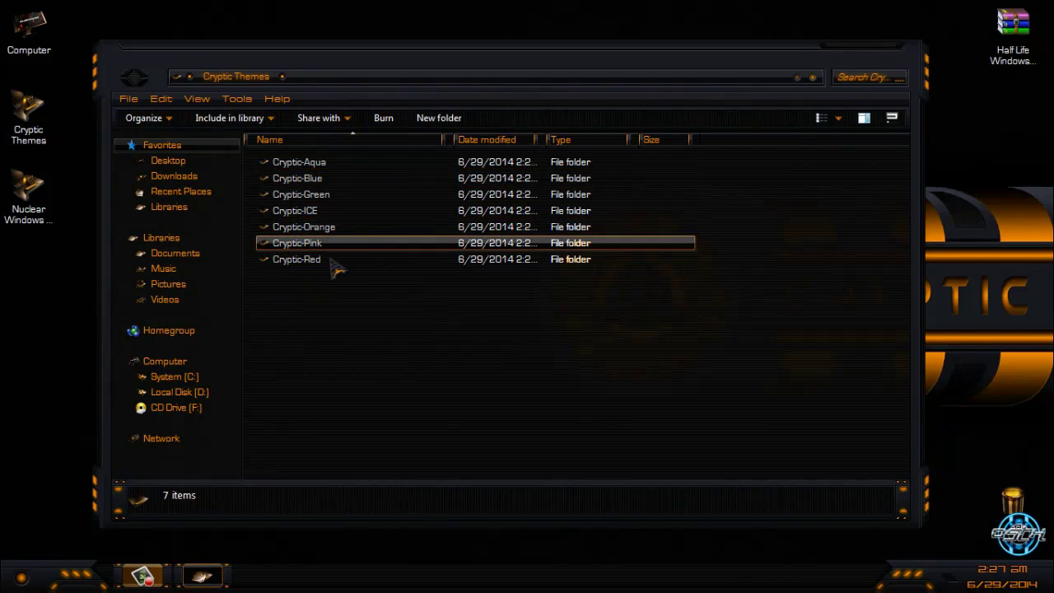
click(317, 228)
double_click(328, 260)
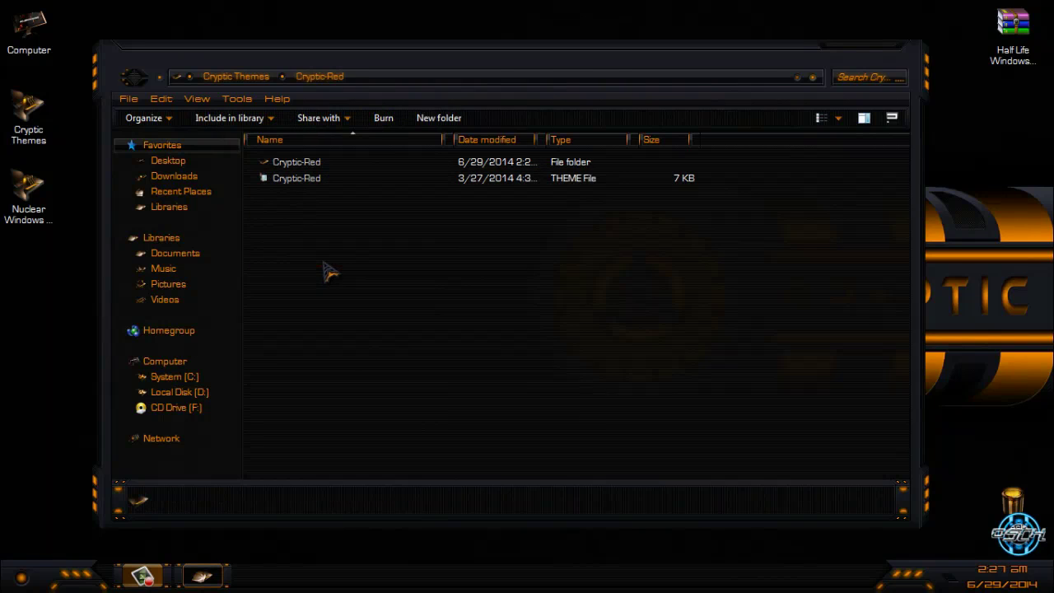
double_click(307, 163)
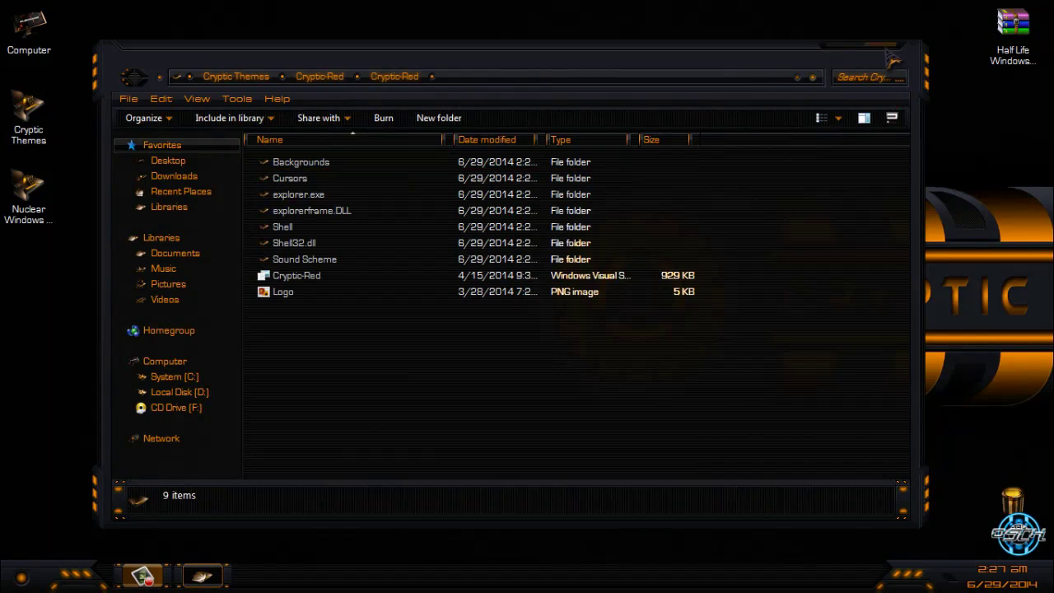
click(891, 58)
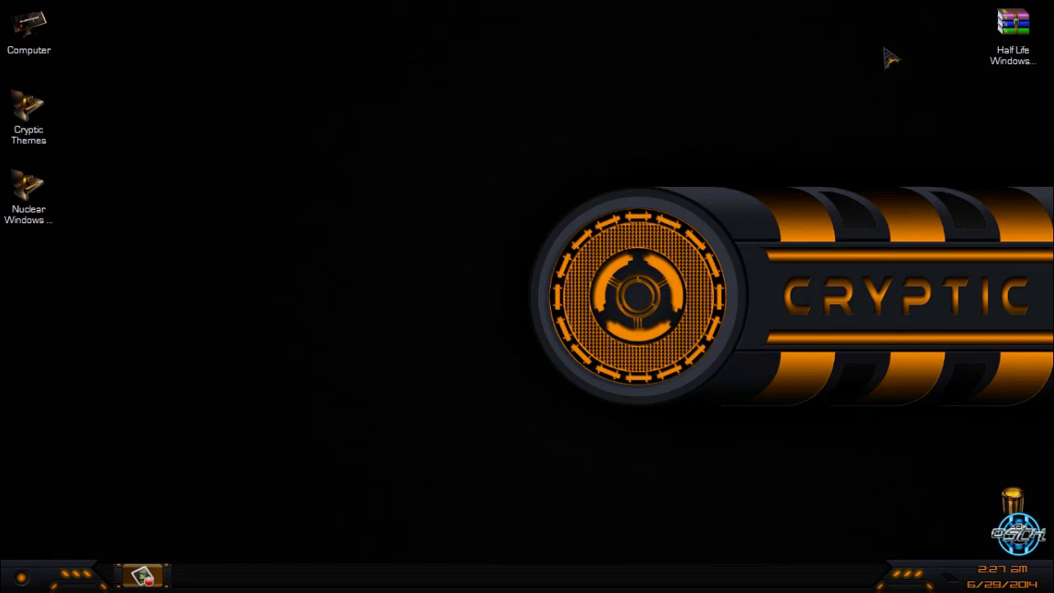
Confirm the desktop background uses the Cryptic-Orange picture, then open Computer from Start
right_click(383, 252)
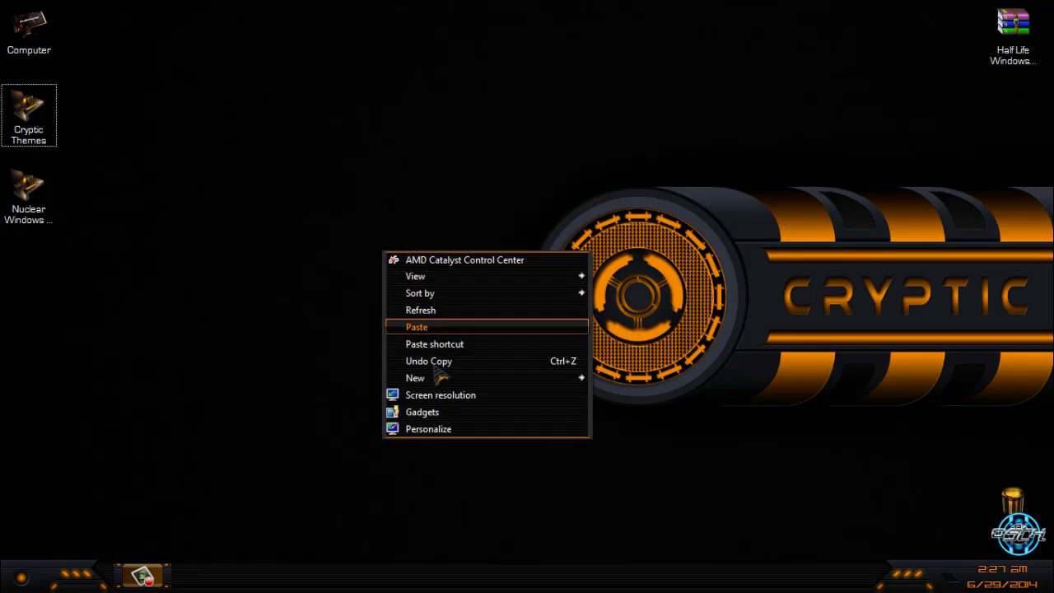
click(424, 430)
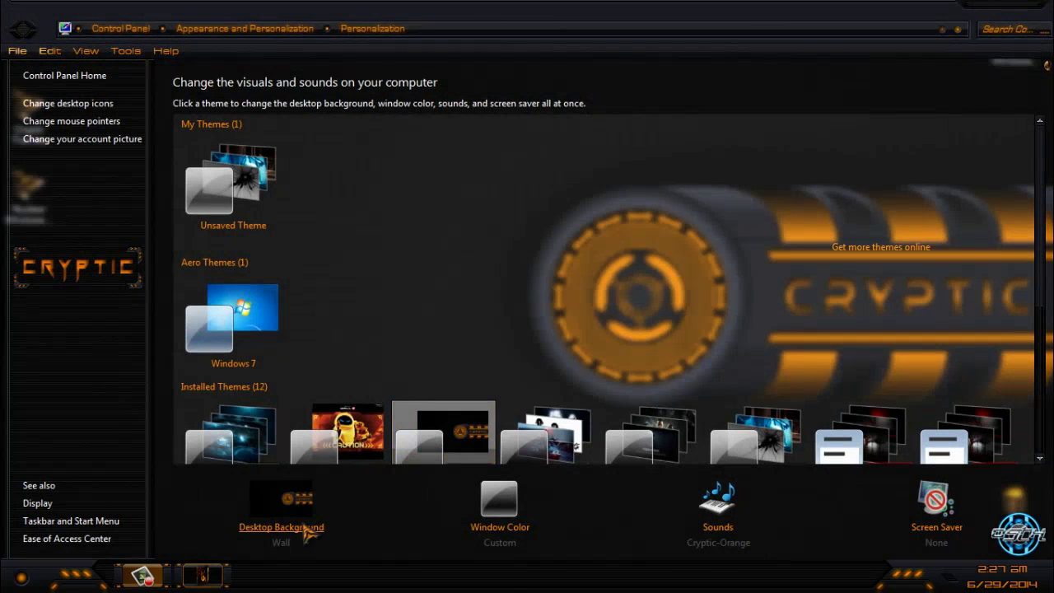
click(301, 531)
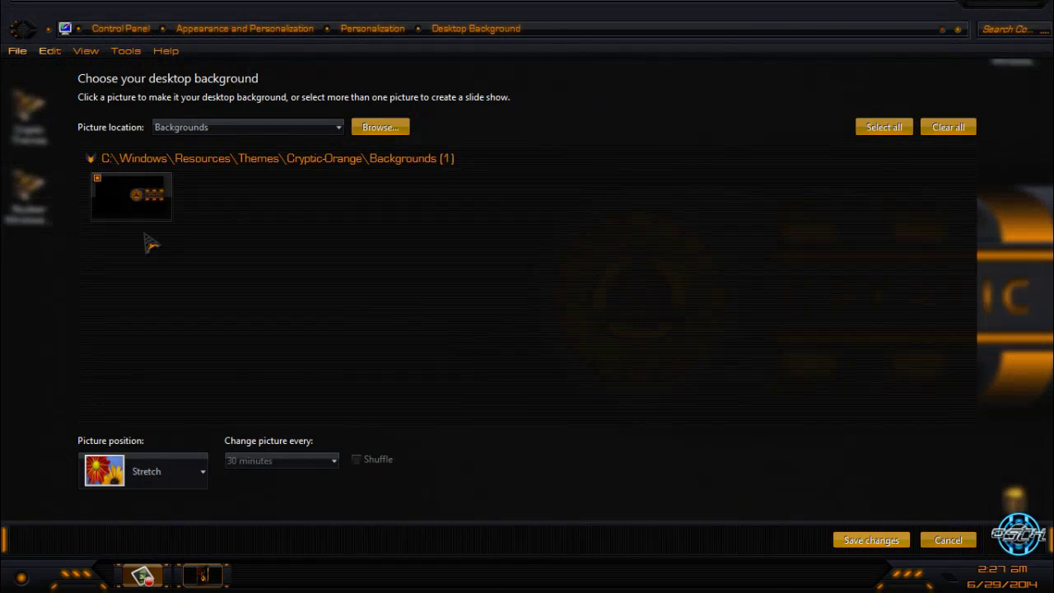
click(1027, 8)
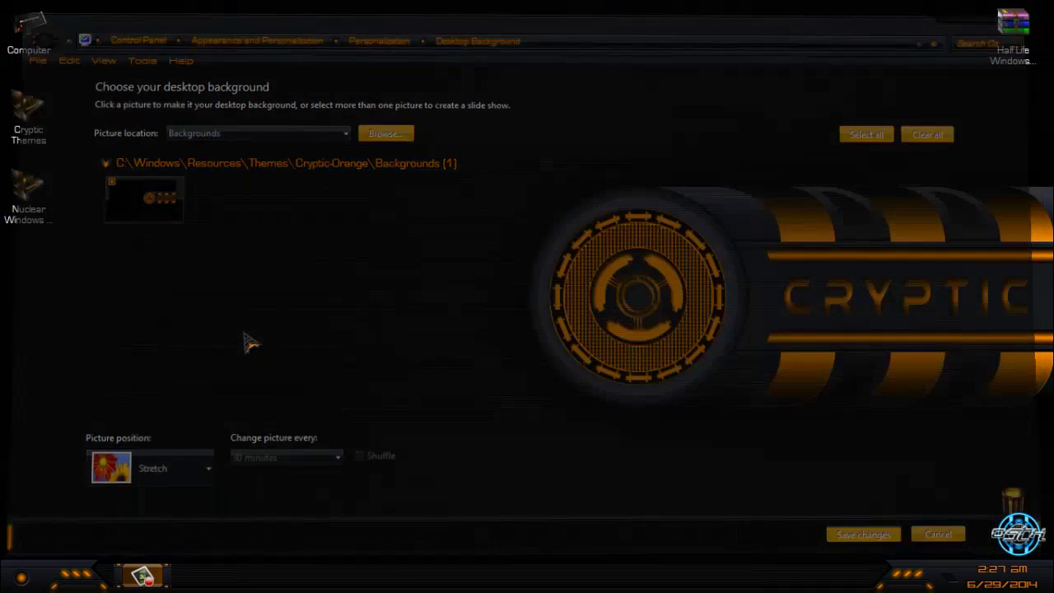
click(21, 576)
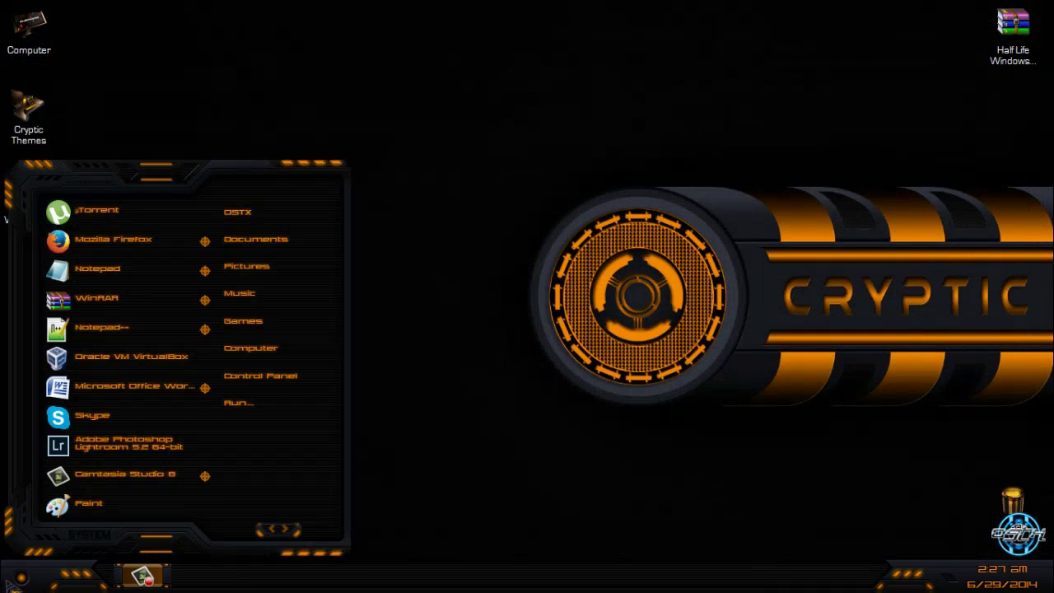
click(306, 352)
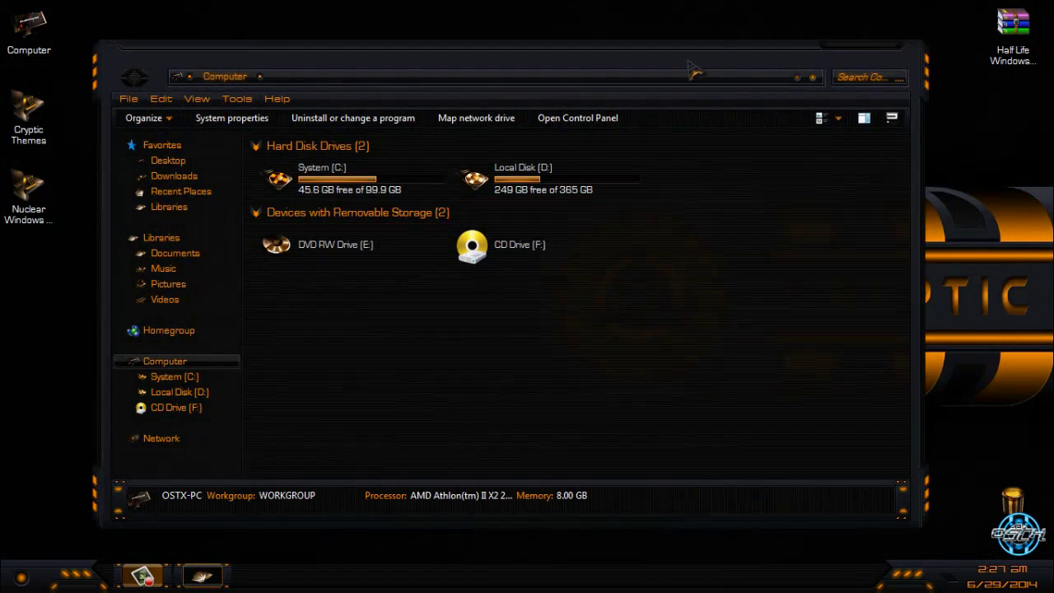
Move the Computer window, return from System (C:) to Computer, maximize it and close it
drag(694, 72, 778, 69)
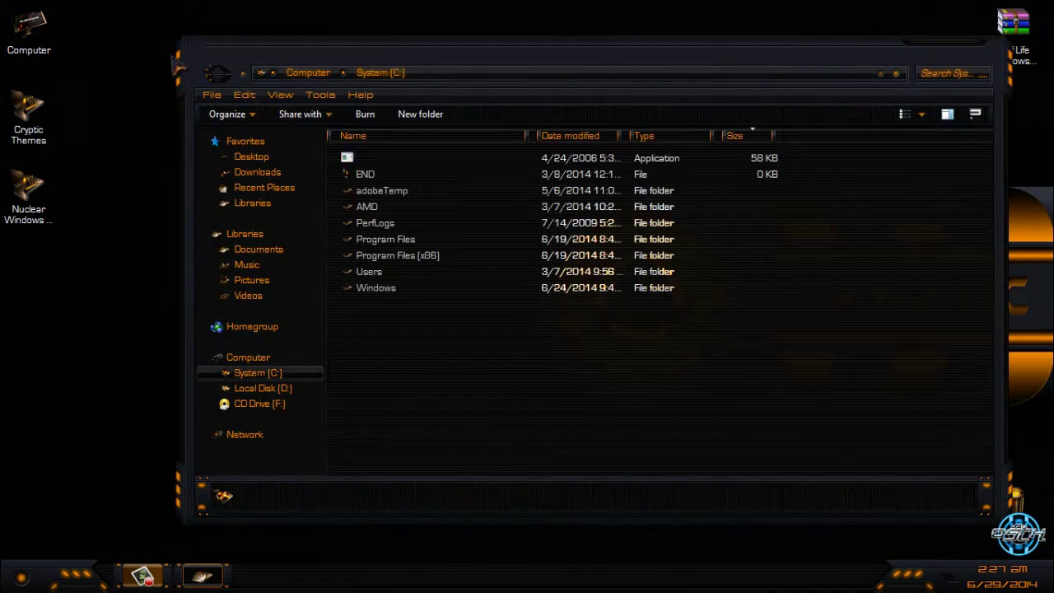
click(217, 73)
click(640, 318)
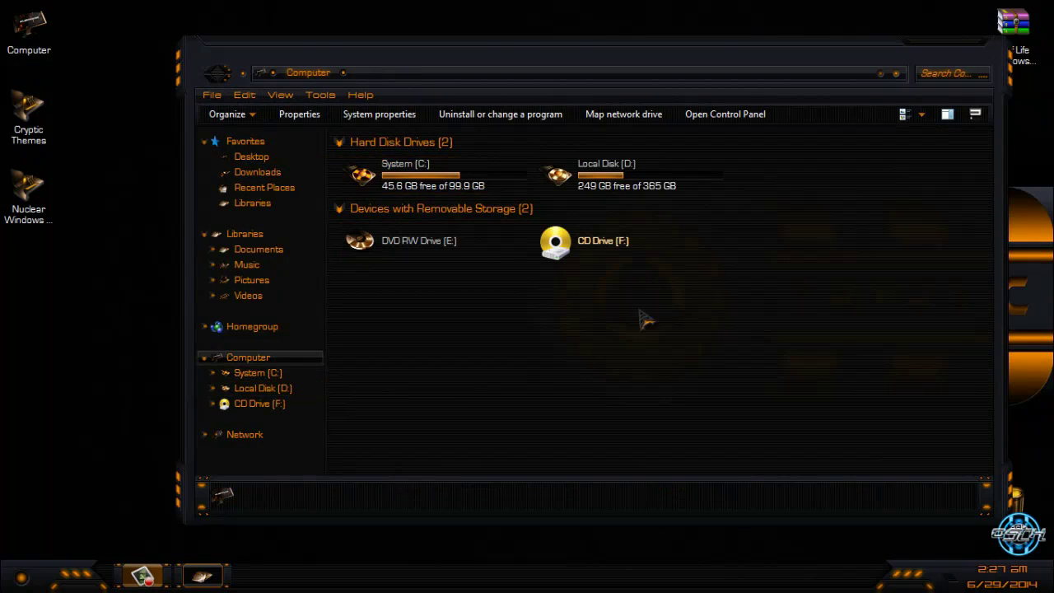
click(960, 43)
click(1034, 7)
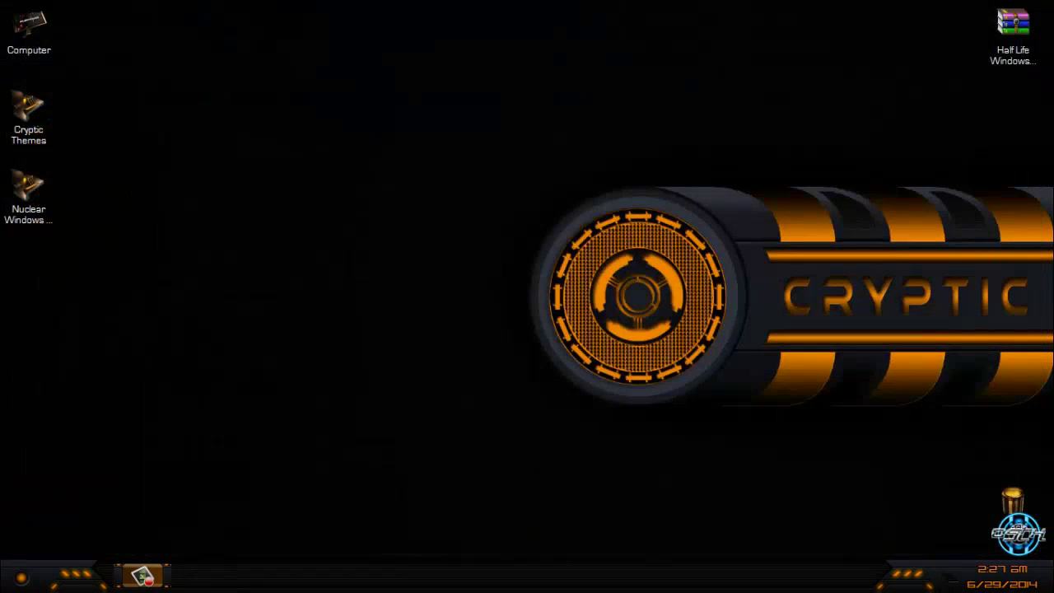
Open System properties from Start's Computer entry, resize and maximize it, close it, and show the clock
click(21, 576)
right_click(308, 358)
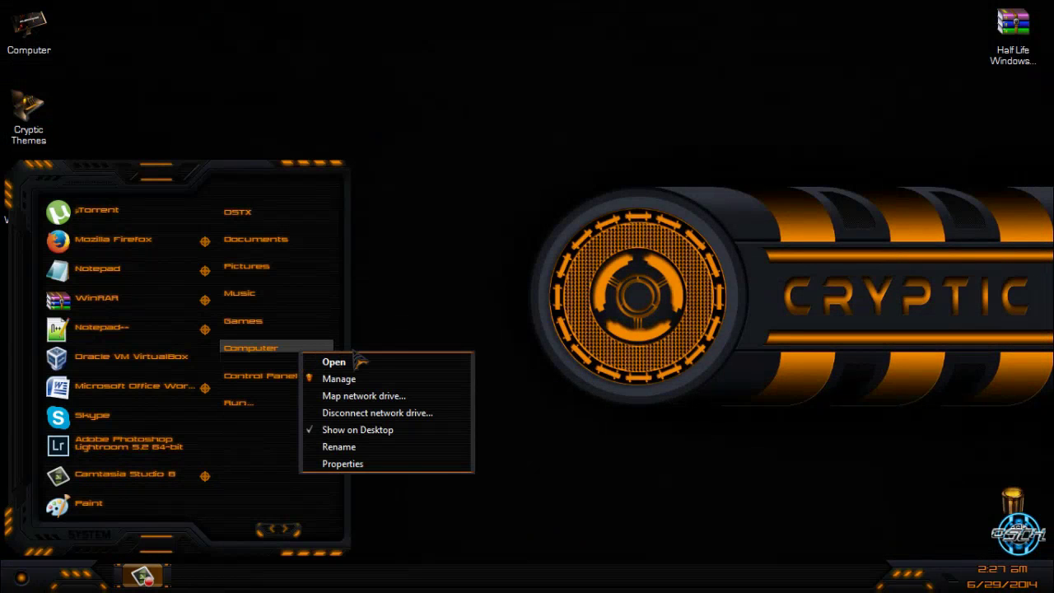
right_click(294, 348)
right_click(292, 344)
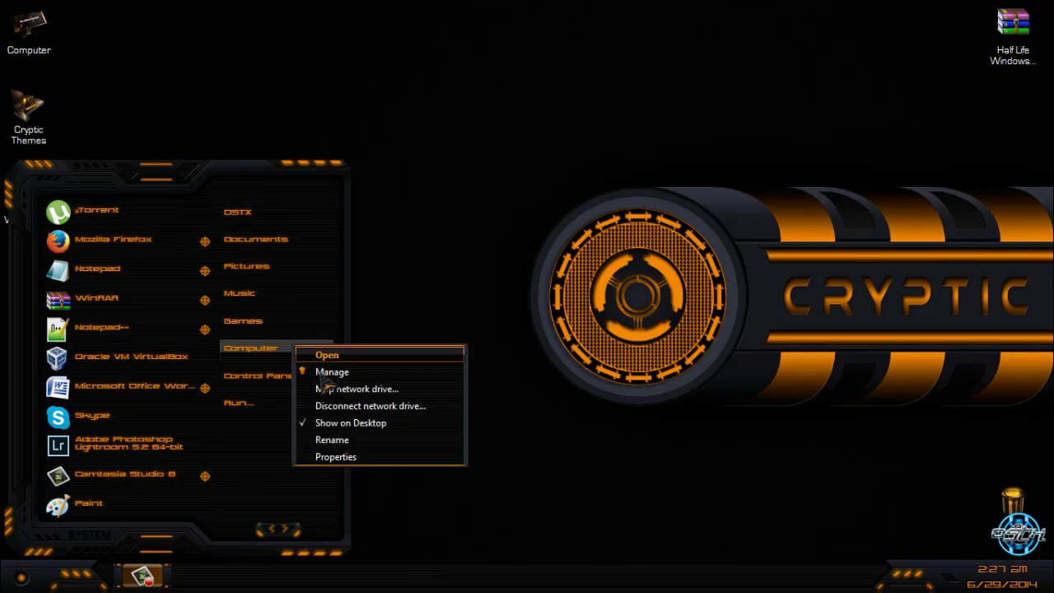
click(323, 458)
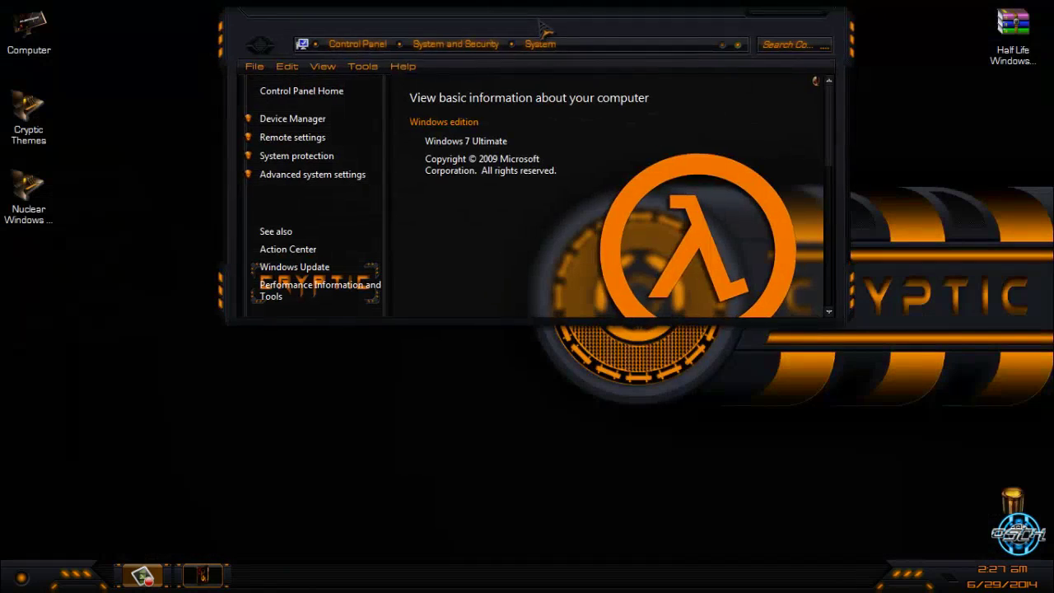
drag(544, 29, 574, 60)
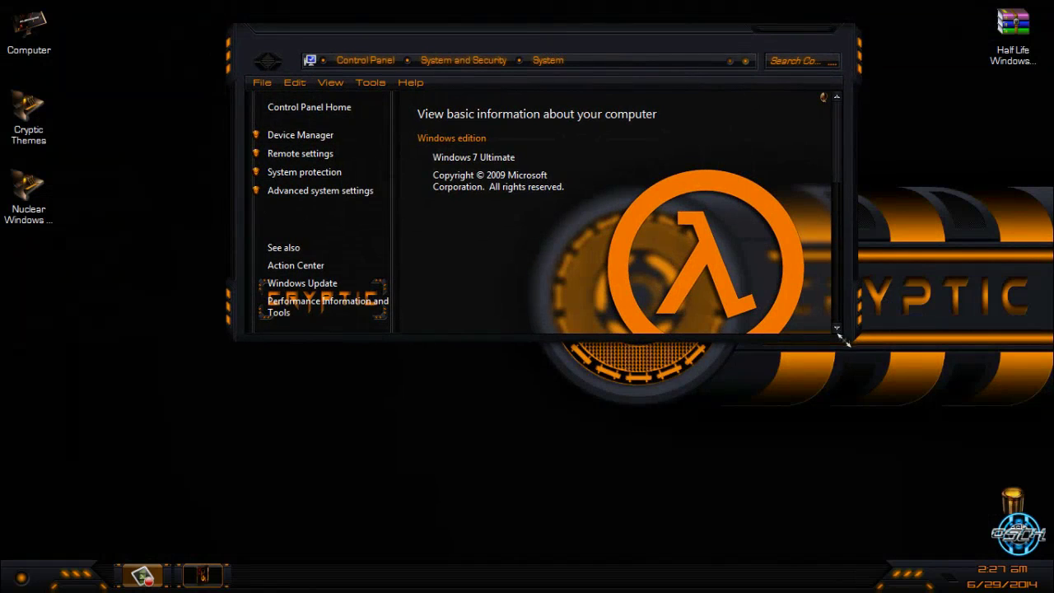
drag(844, 340, 807, 482)
double_click(759, 45)
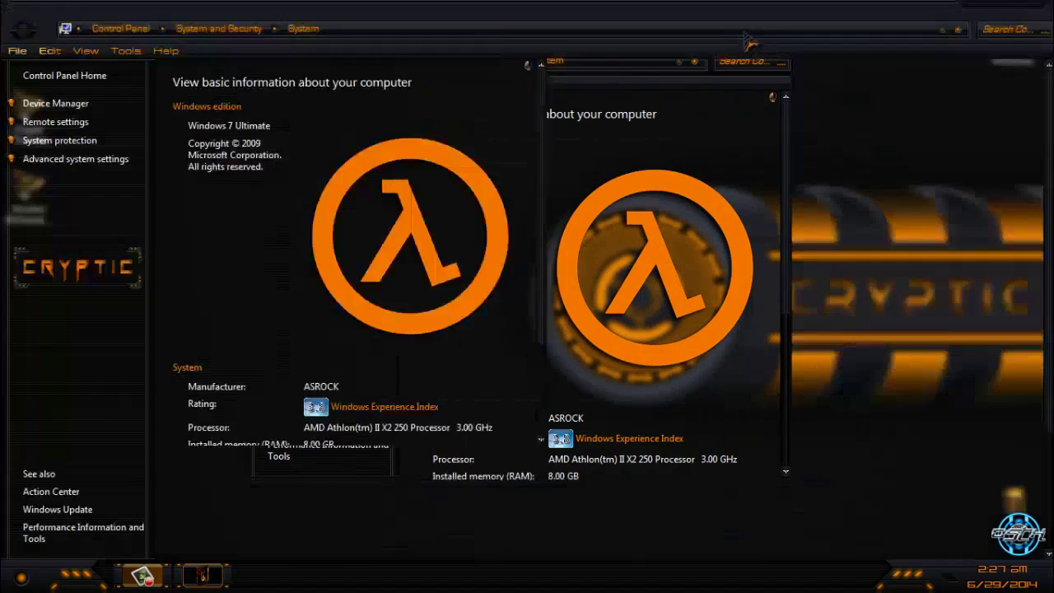
click(1010, 11)
click(776, 36)
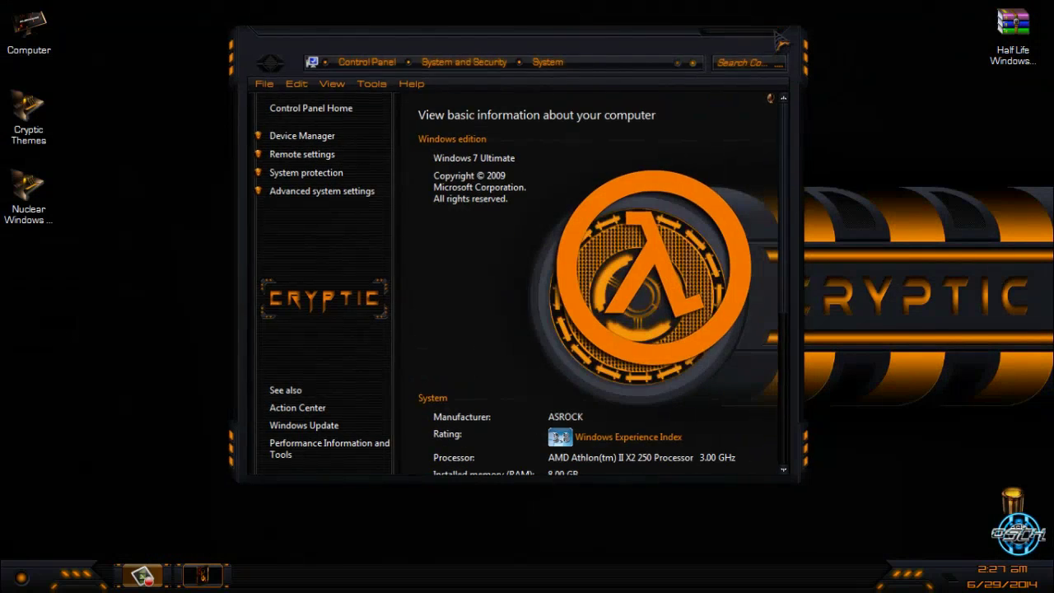
click(1006, 582)
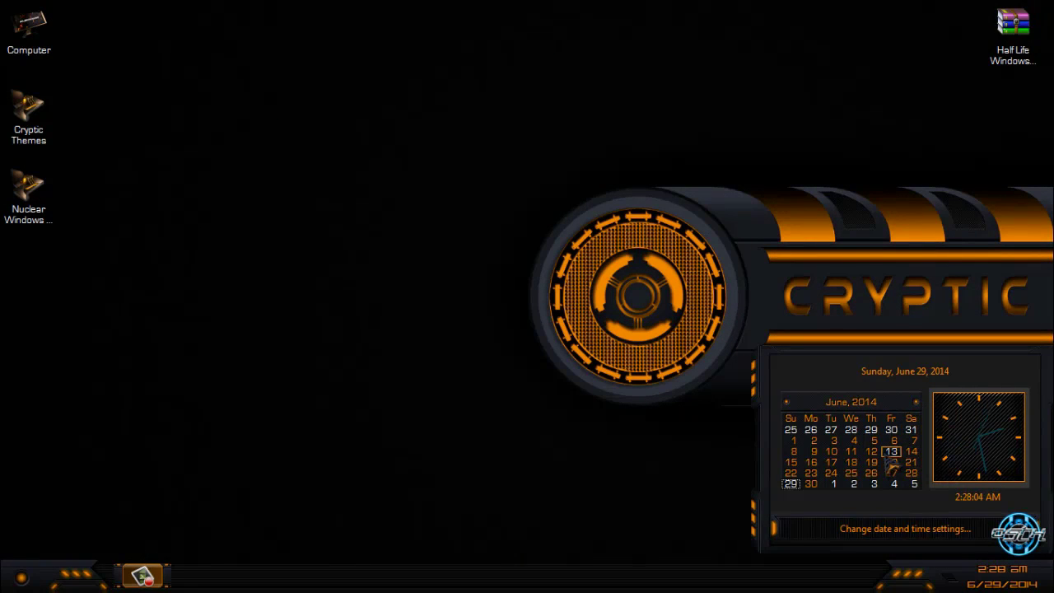
Dismiss the calendar, adjust the taskbar, refresh the desktop and open the Cryptic Themes folder
click(464, 338)
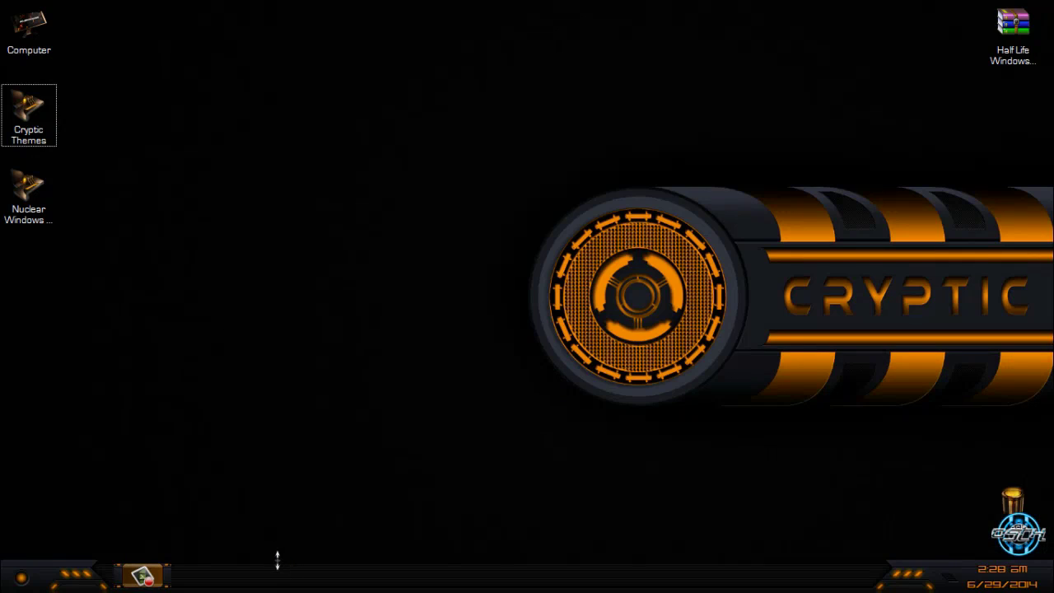
drag(277, 560, 218, 560)
right_click(93, 148)
click(115, 204)
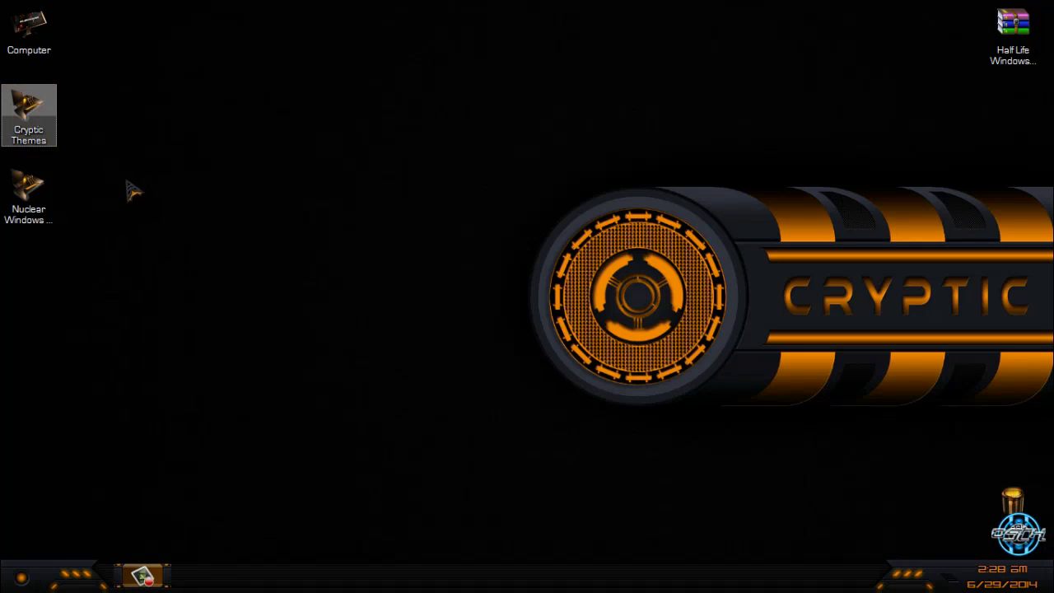
double_click(33, 116)
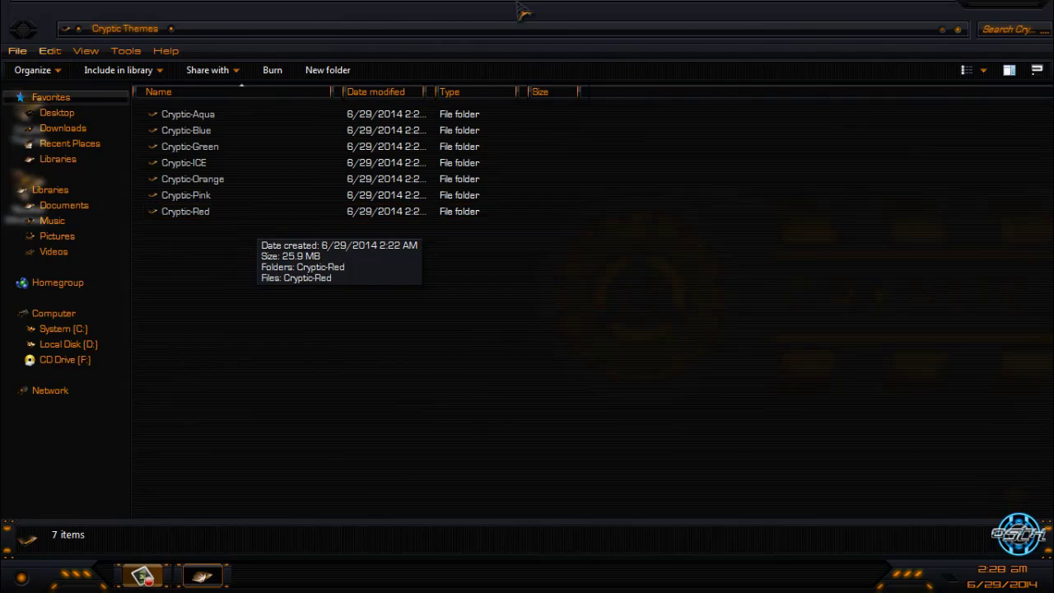
Restore the window, go to Computer, select System (C:), and maximize then reposition the window
drag(525, 10, 558, 33)
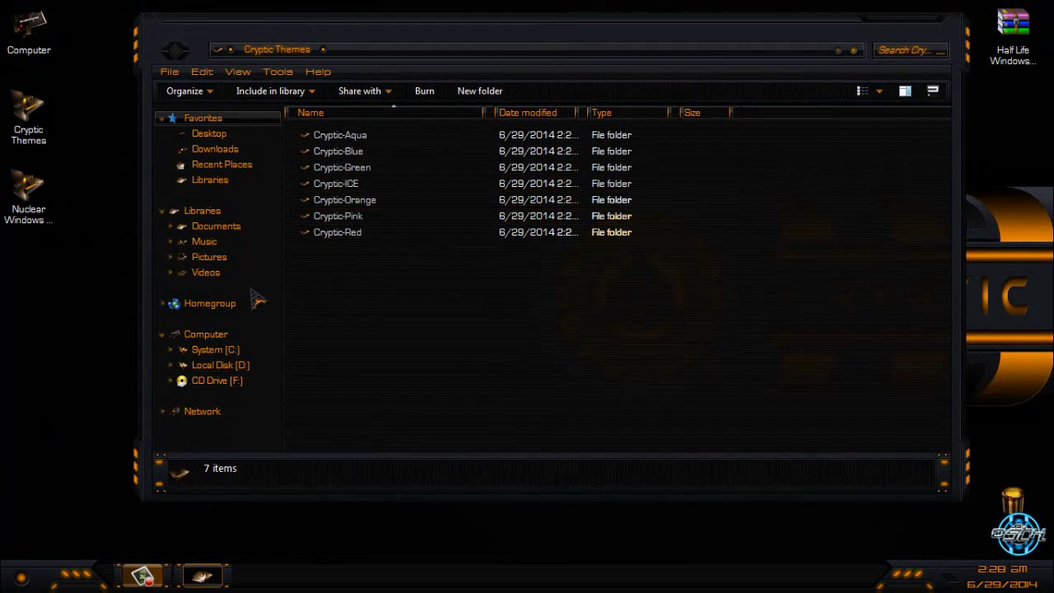
click(236, 335)
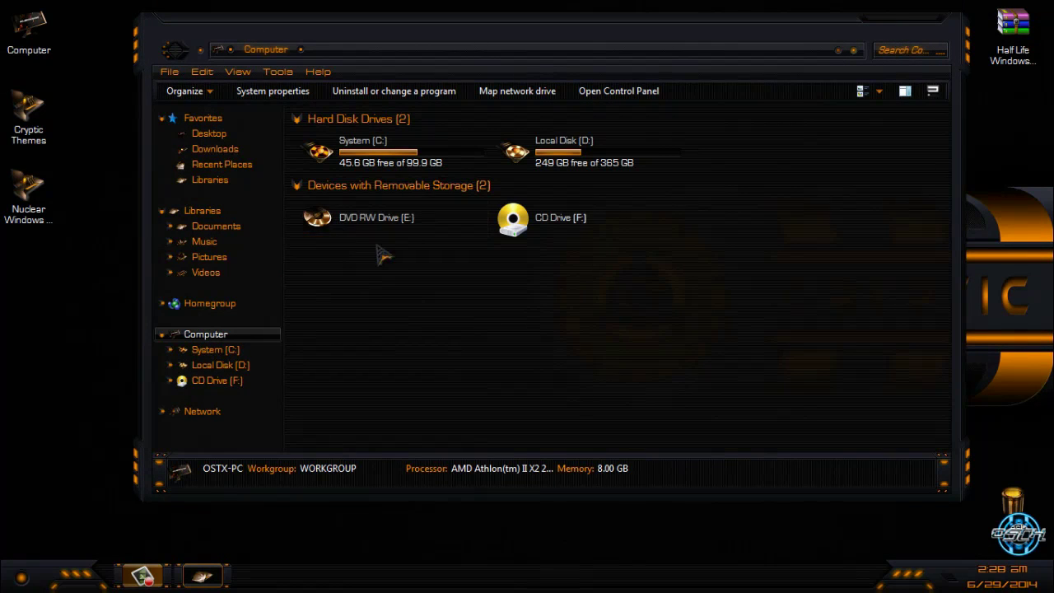
click(413, 155)
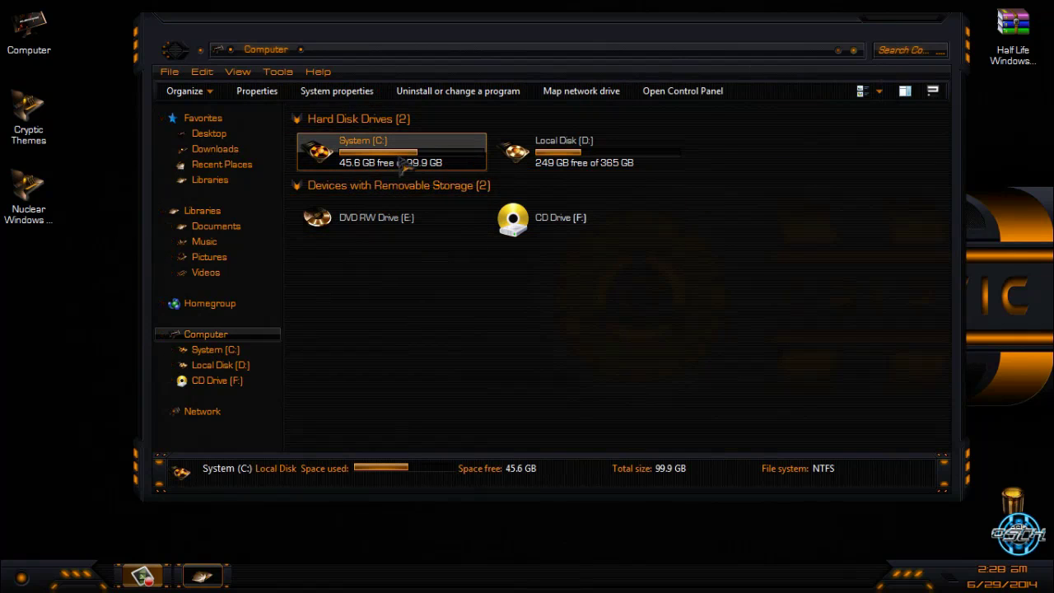
double_click(905, 31)
drag(667, 29, 504, 65)
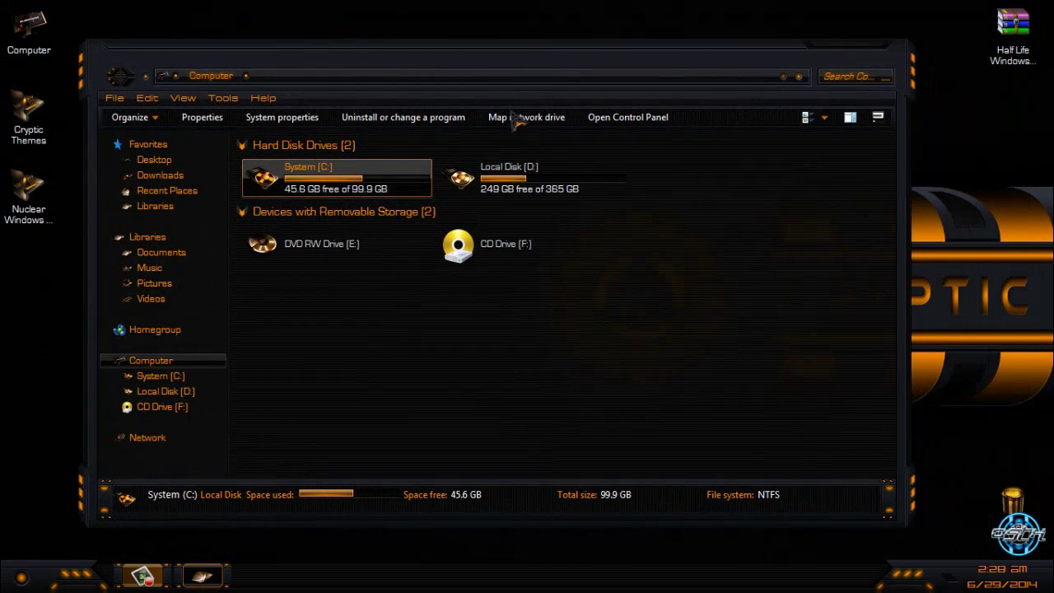
Open Control Panel, check its View by choices keeping Category, then close it
click(626, 117)
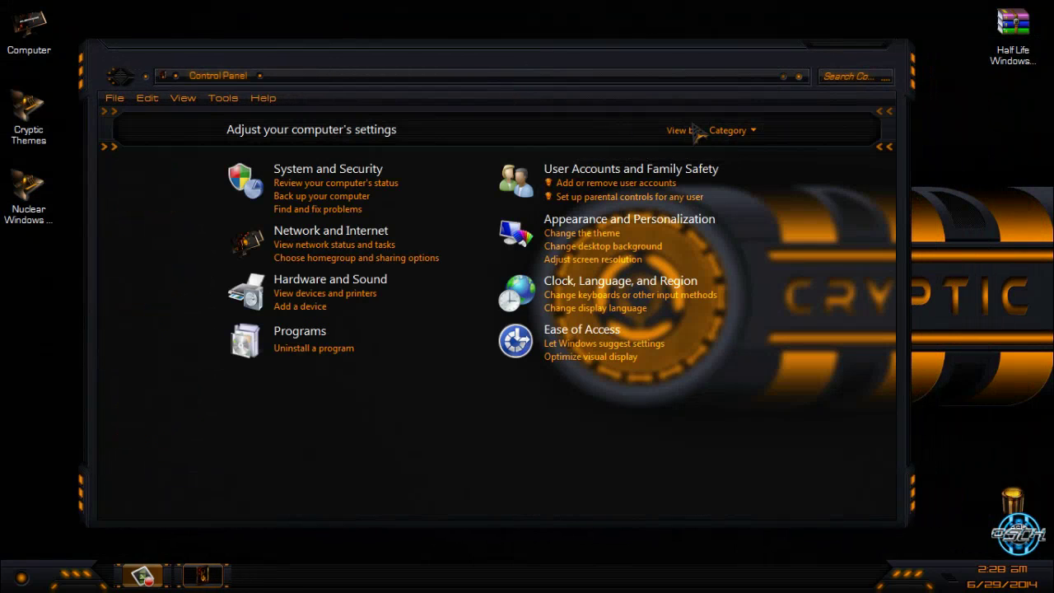
click(728, 130)
drag(639, 66, 659, 47)
click(751, 112)
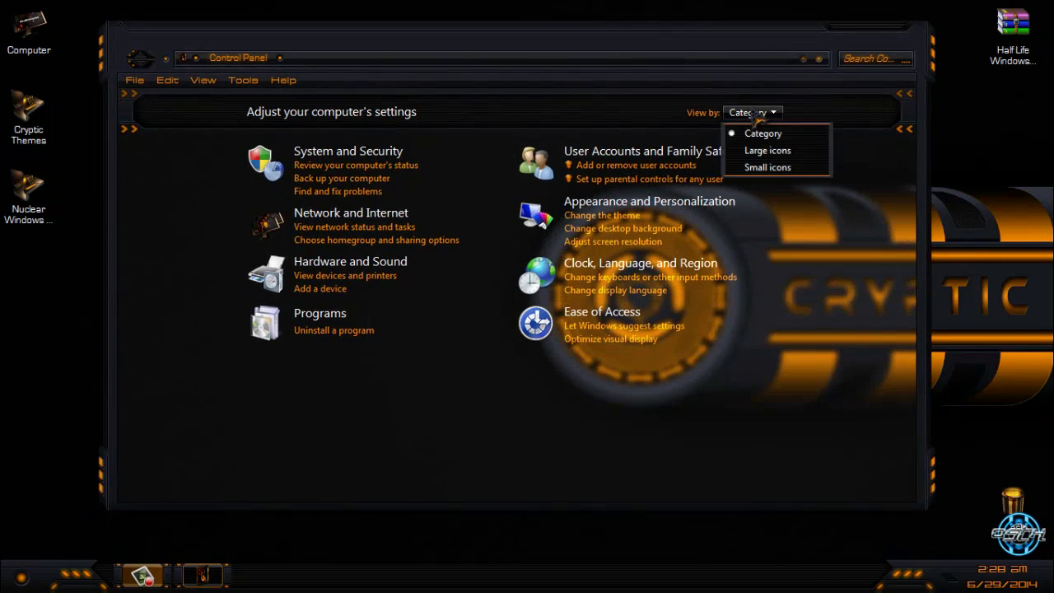
click(755, 113)
click(906, 51)
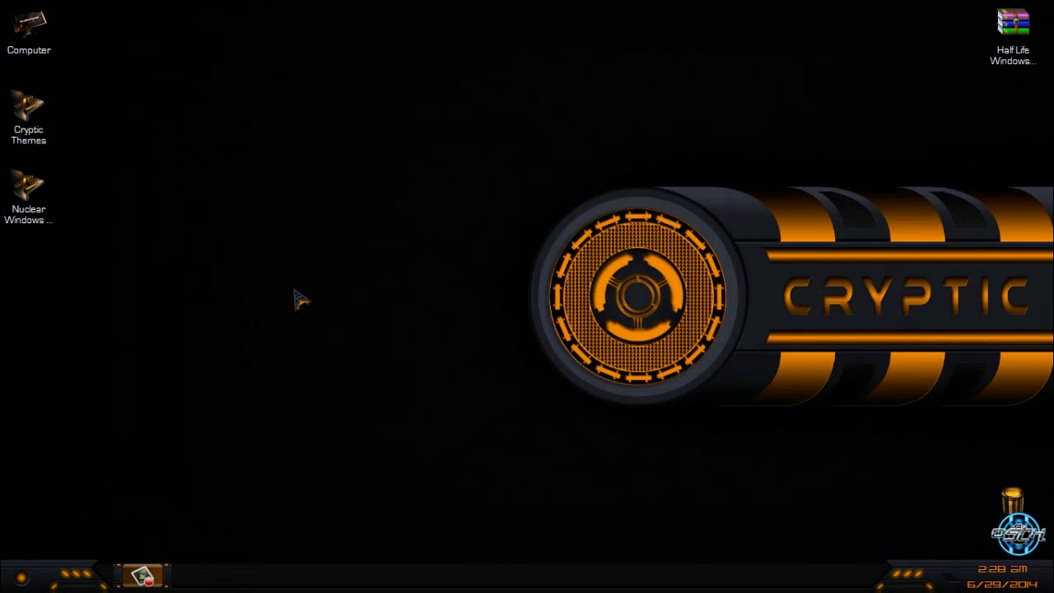
double_click(28, 193)
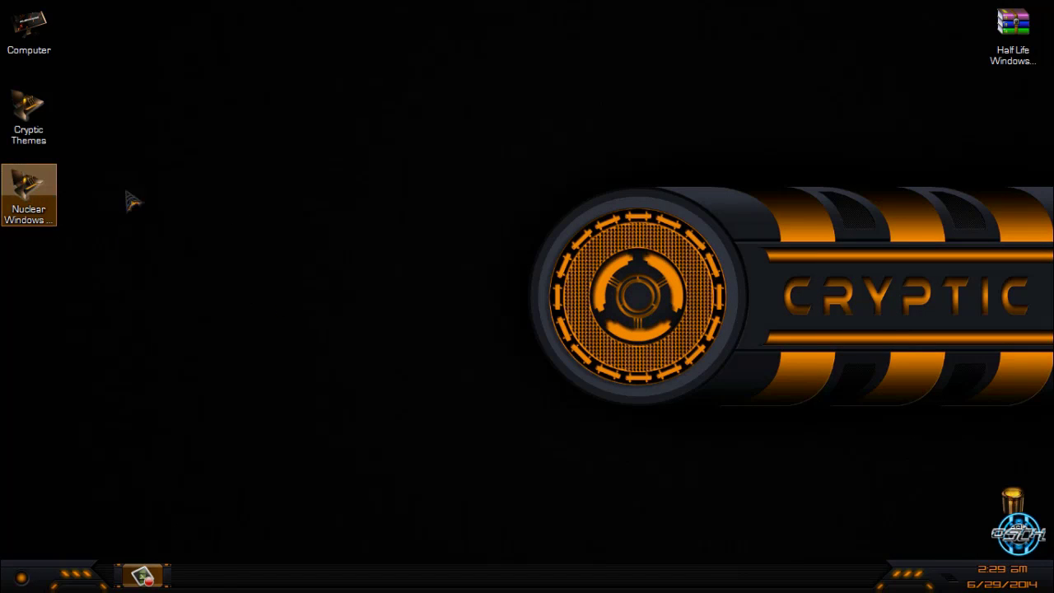
double_click(294, 162)
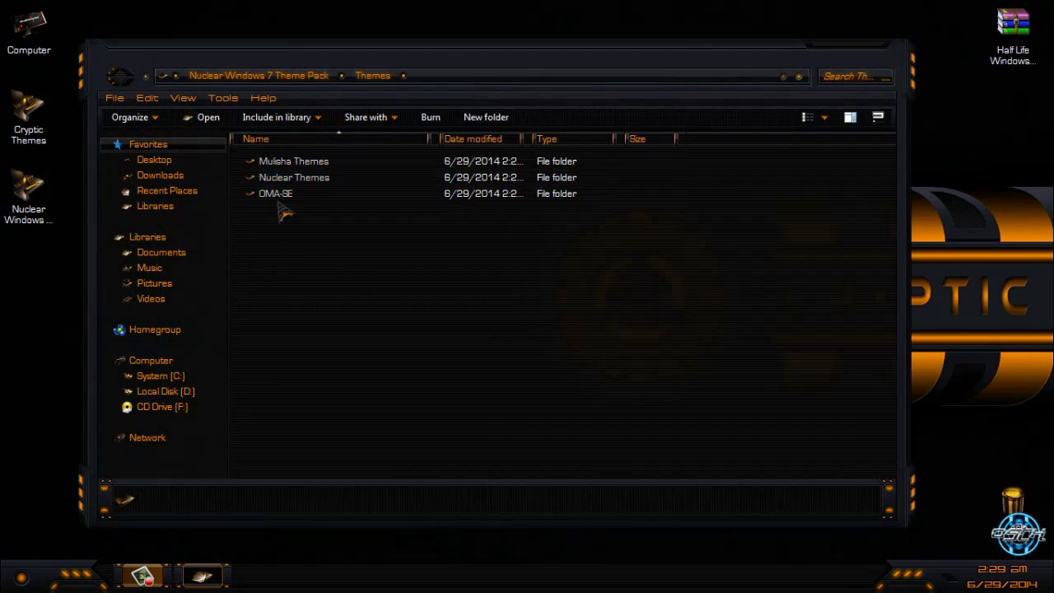
drag(420, 56, 498, 43)
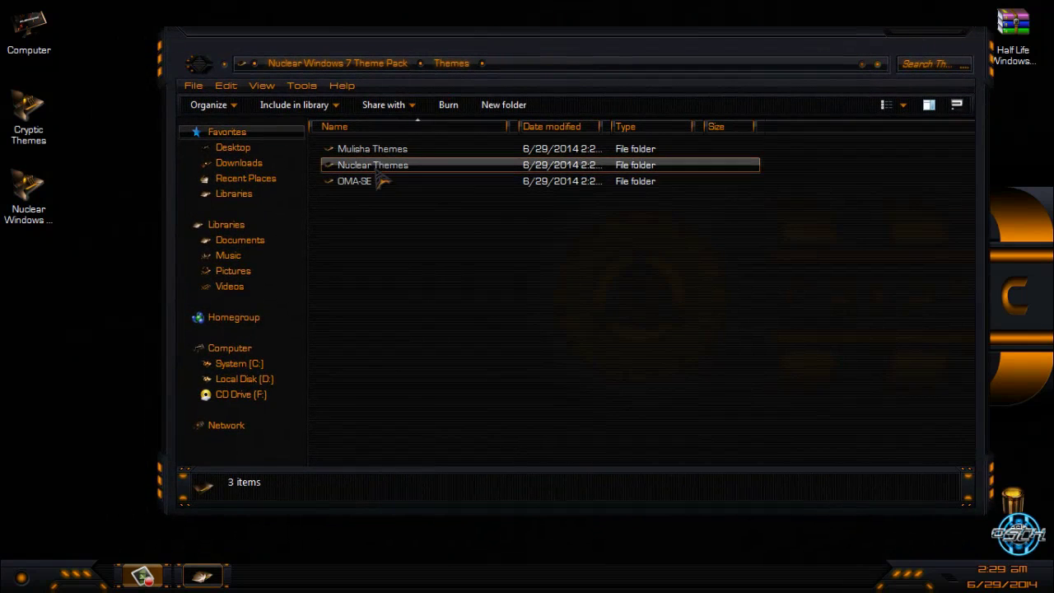
click(197, 65)
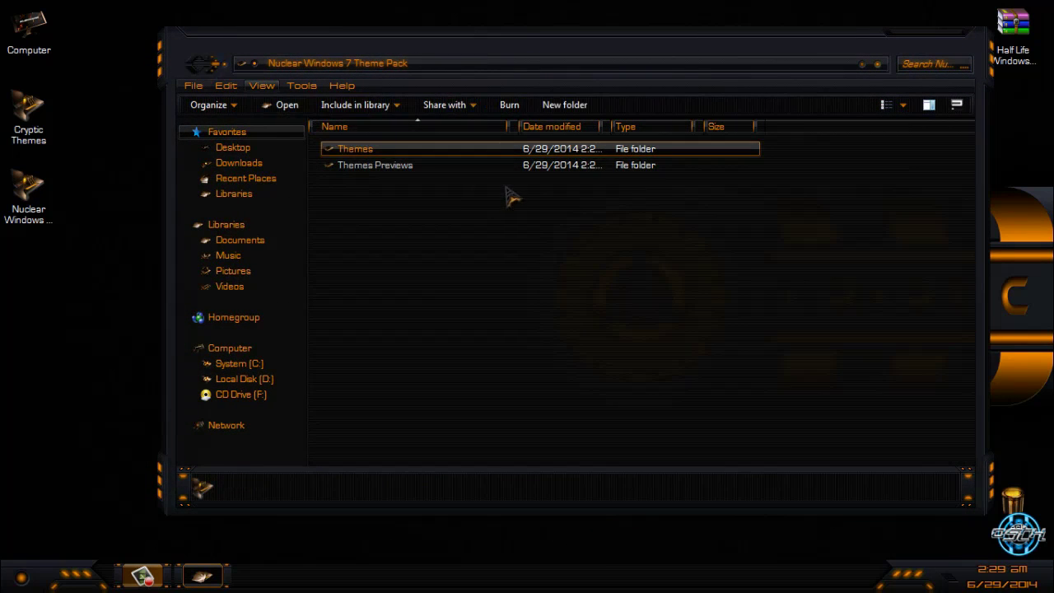
double_click(368, 148)
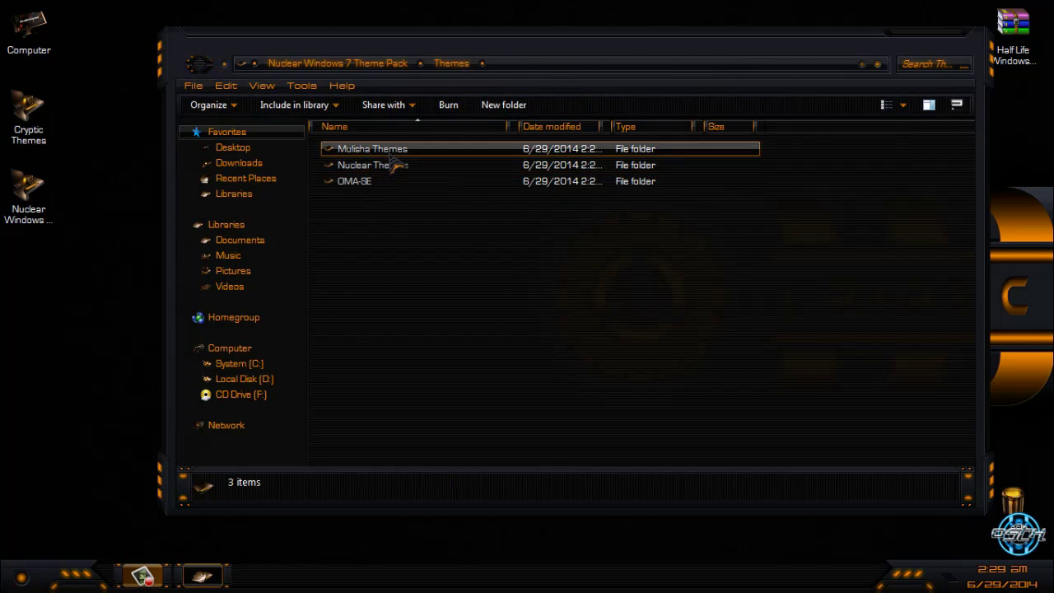
click(375, 166)
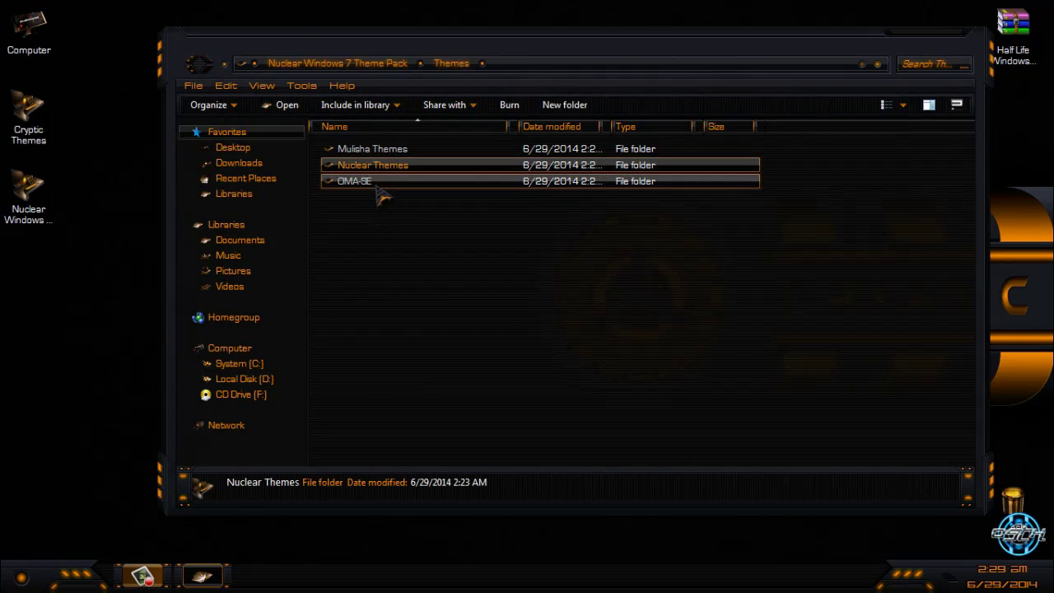
double_click(365, 182)
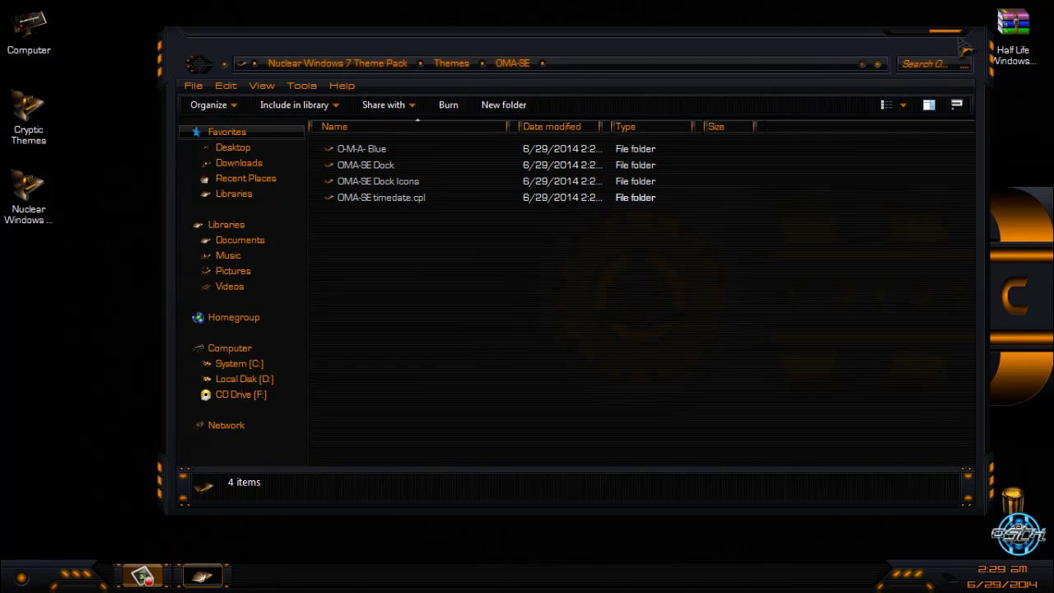
click(198, 65)
drag(445, 239, 421, 259)
click(958, 45)
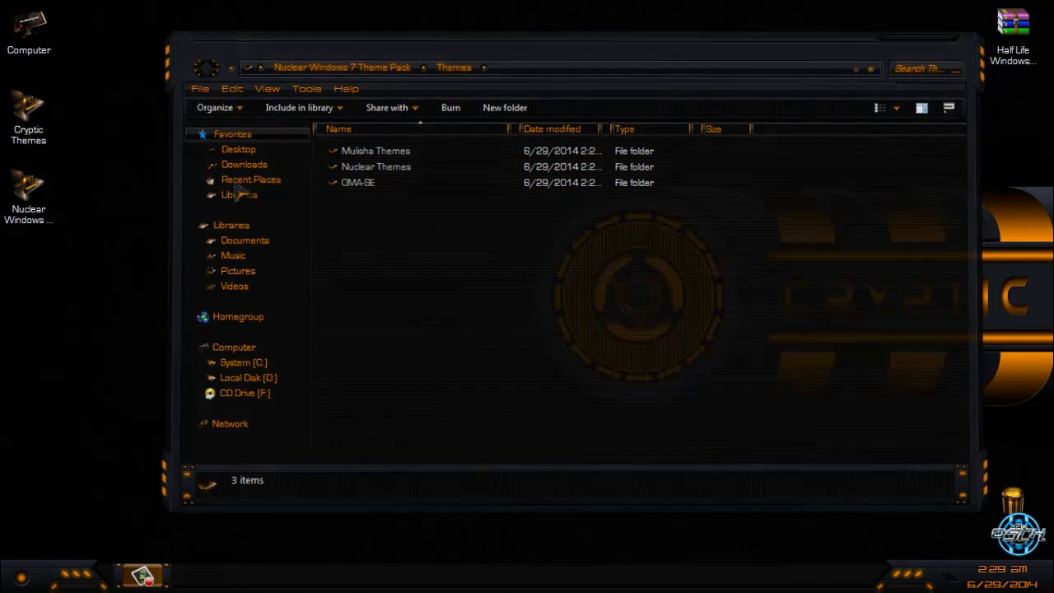
click(41, 210)
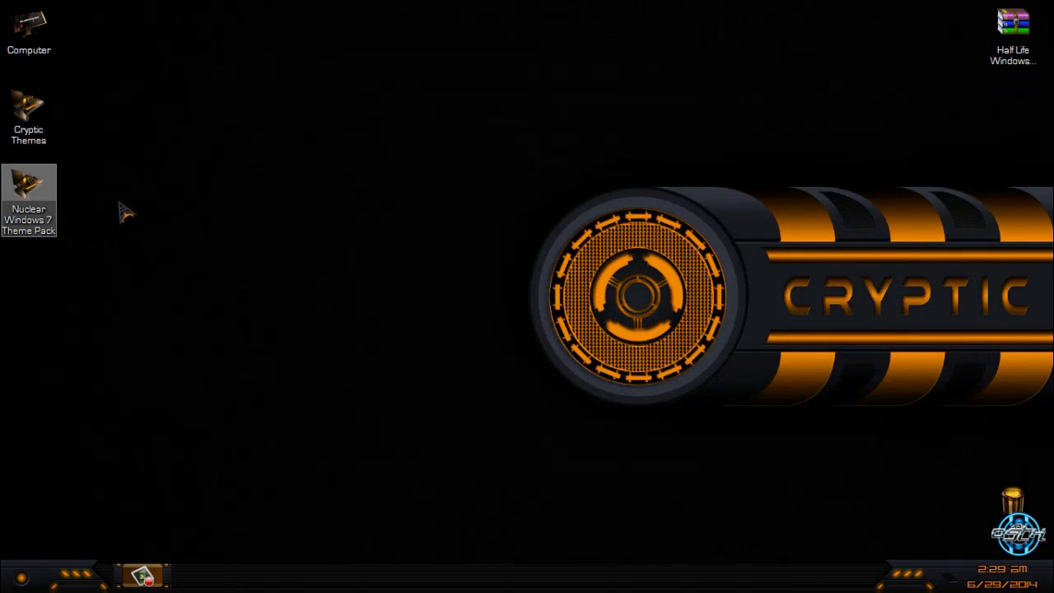
click(116, 221)
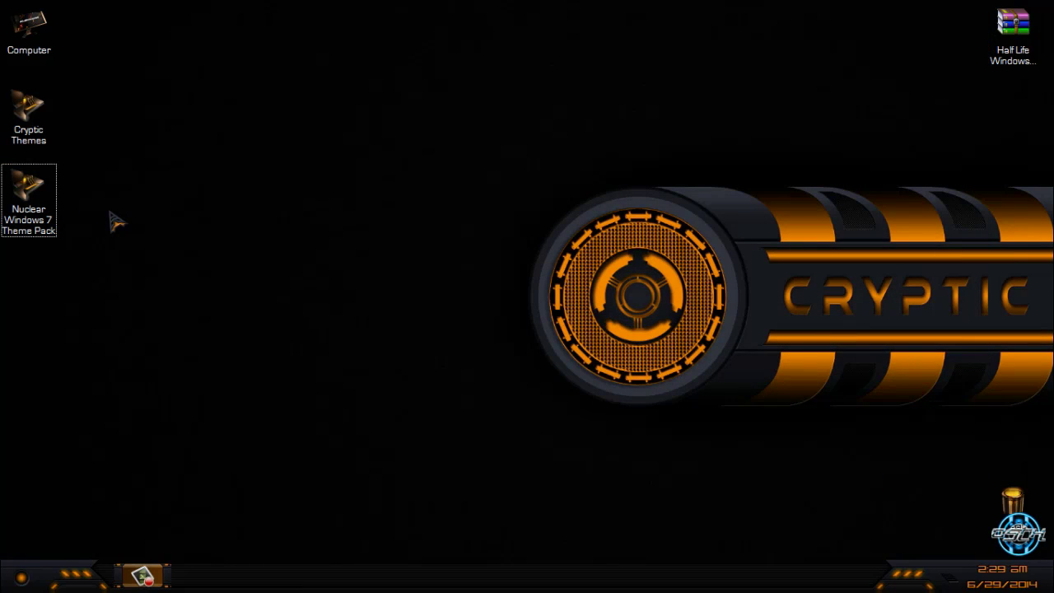